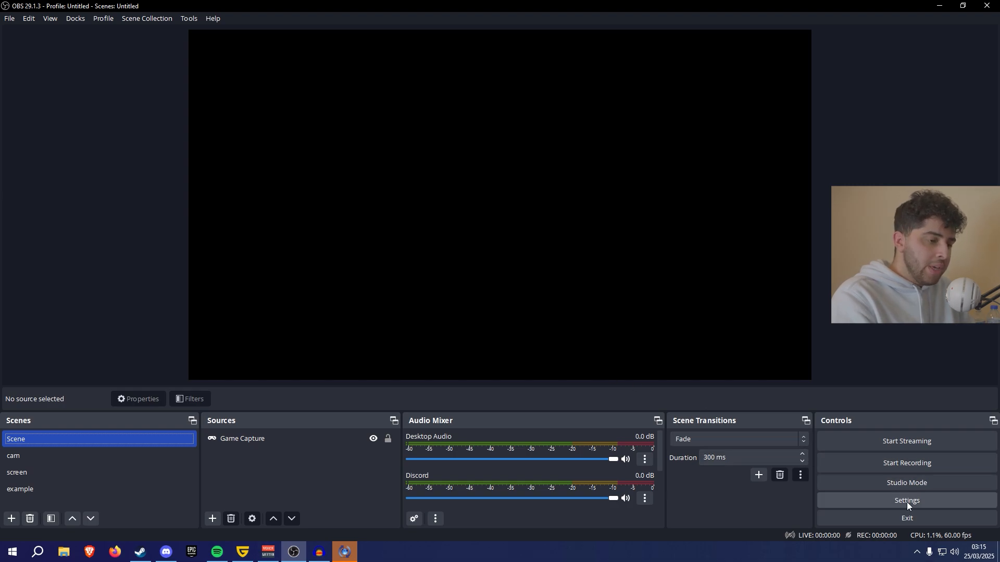
Step: Choose Twitch as the streaming service in the stream settings and ignore the service's setting recommendations
click(907, 501)
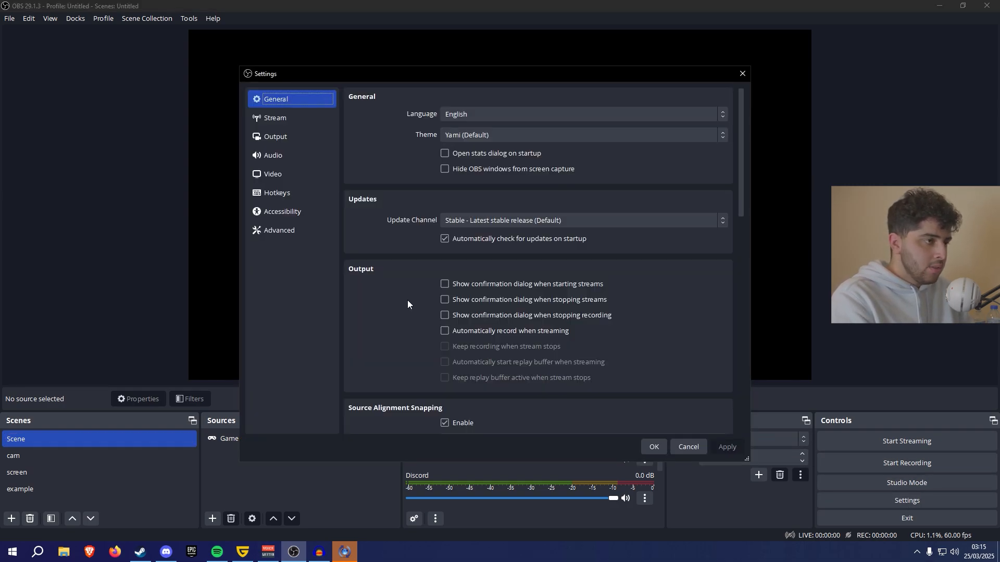
click(287, 118)
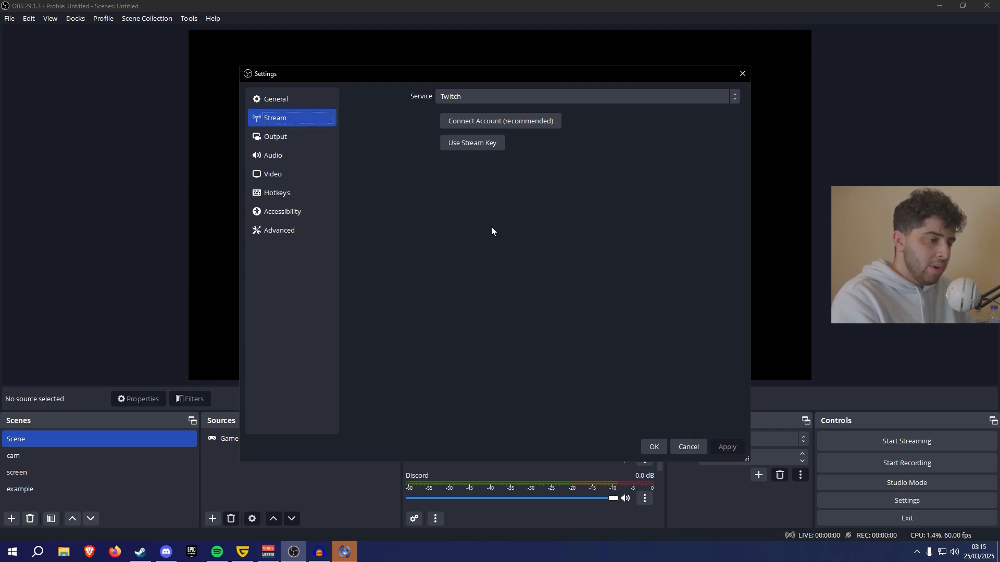
click(477, 98)
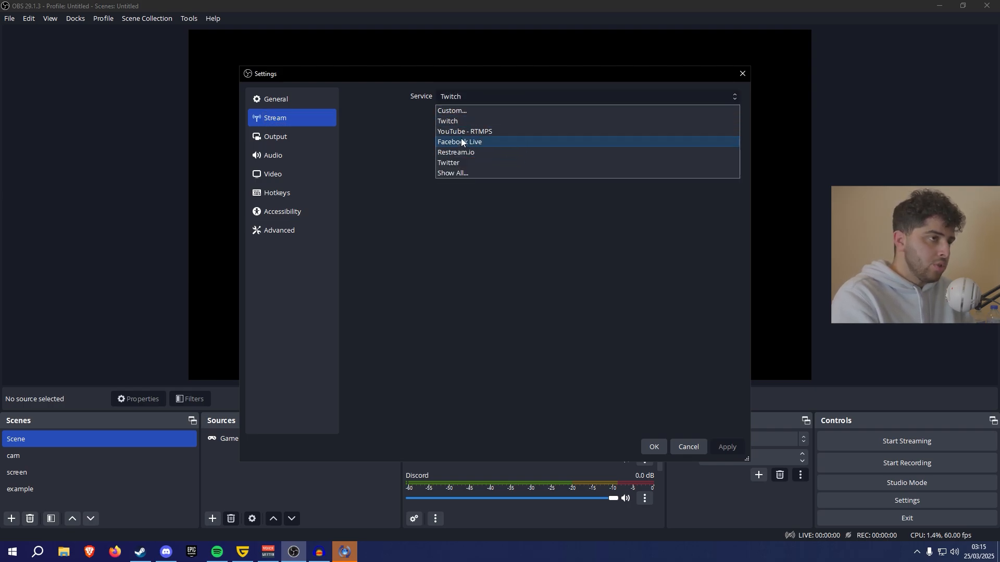
click(451, 111)
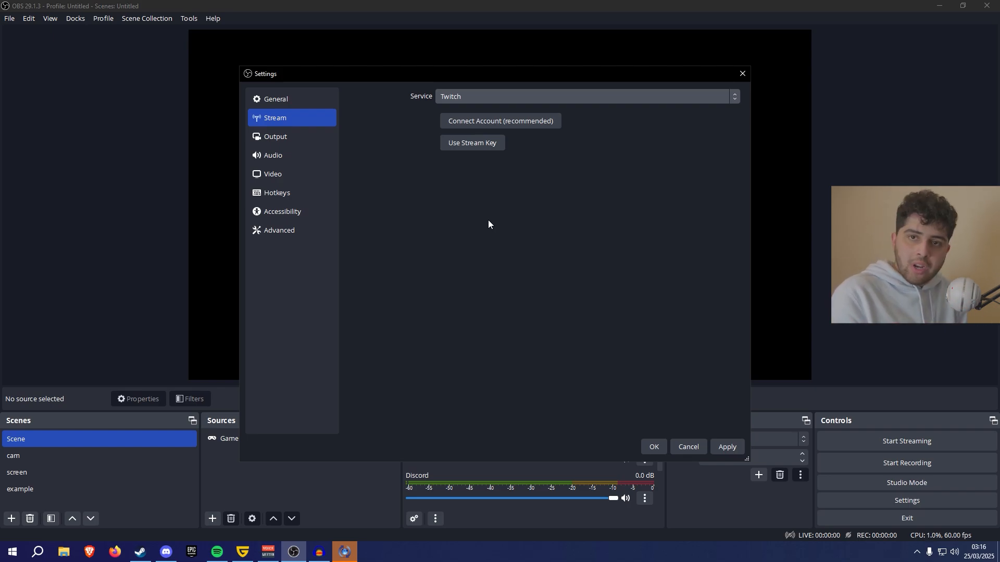
click(284, 130)
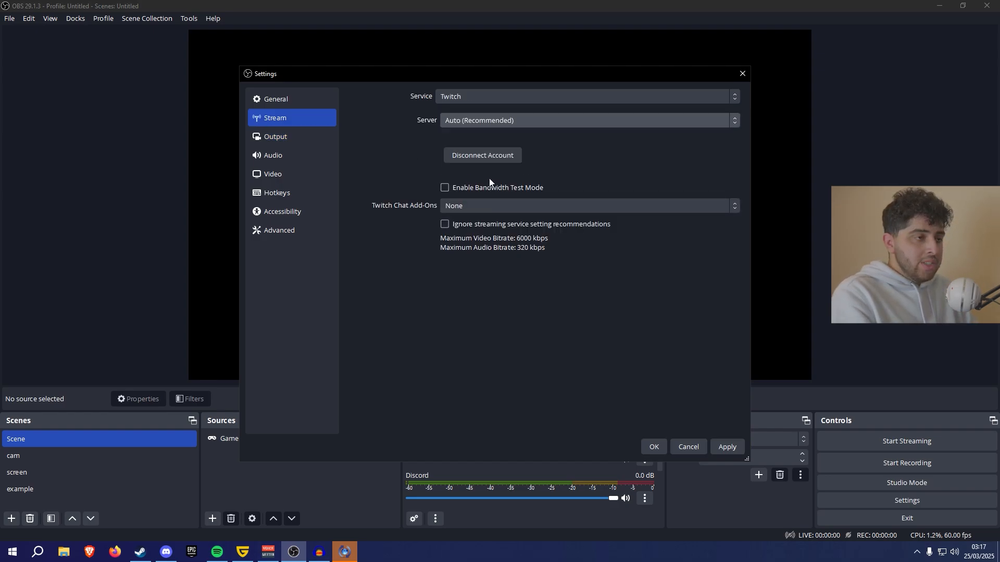
click(445, 224)
click(570, 290)
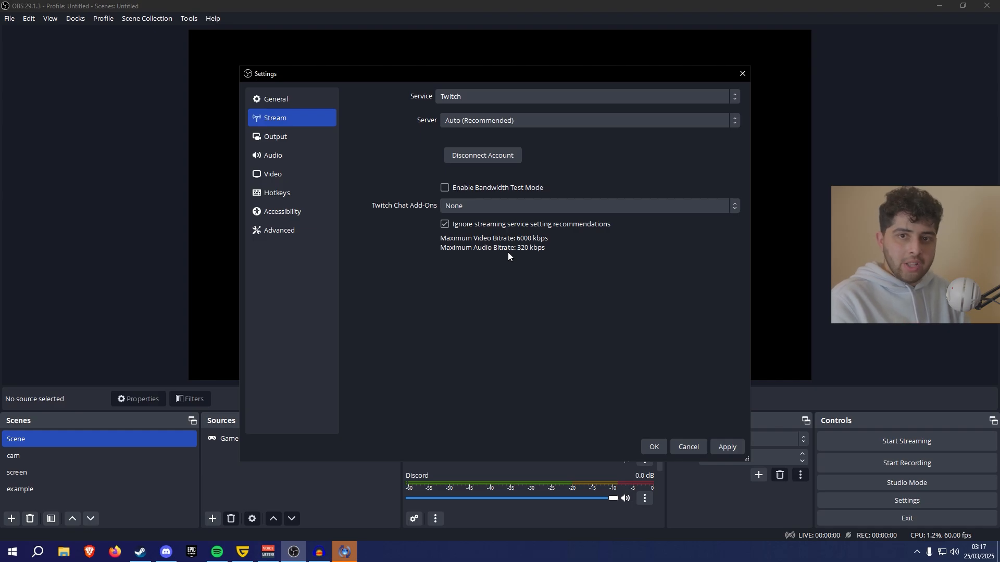
Step: In the Advanced mode output settings for streaming, enable the Twitch VOD track and assign it to track 6
click(294, 139)
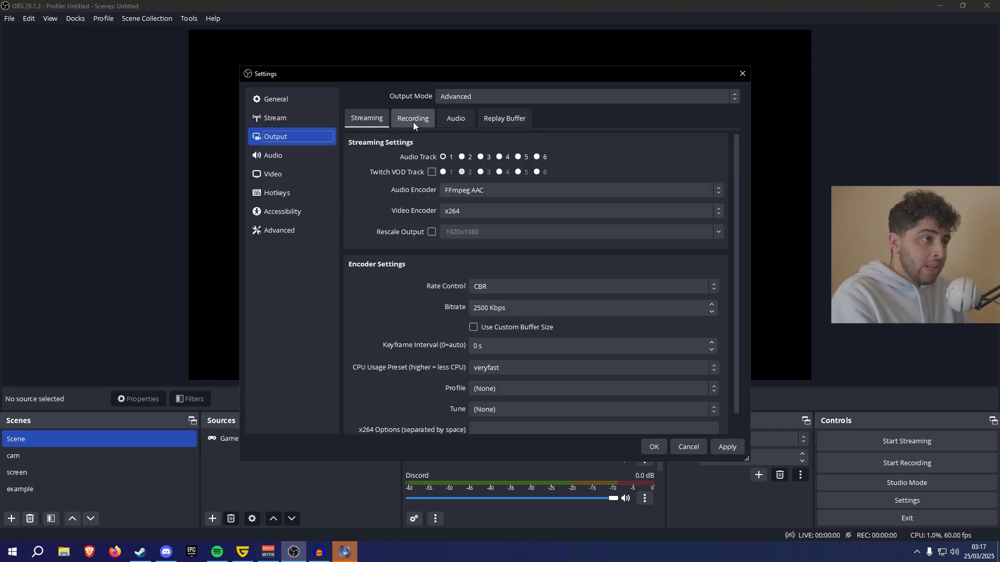
click(468, 101)
click(389, 86)
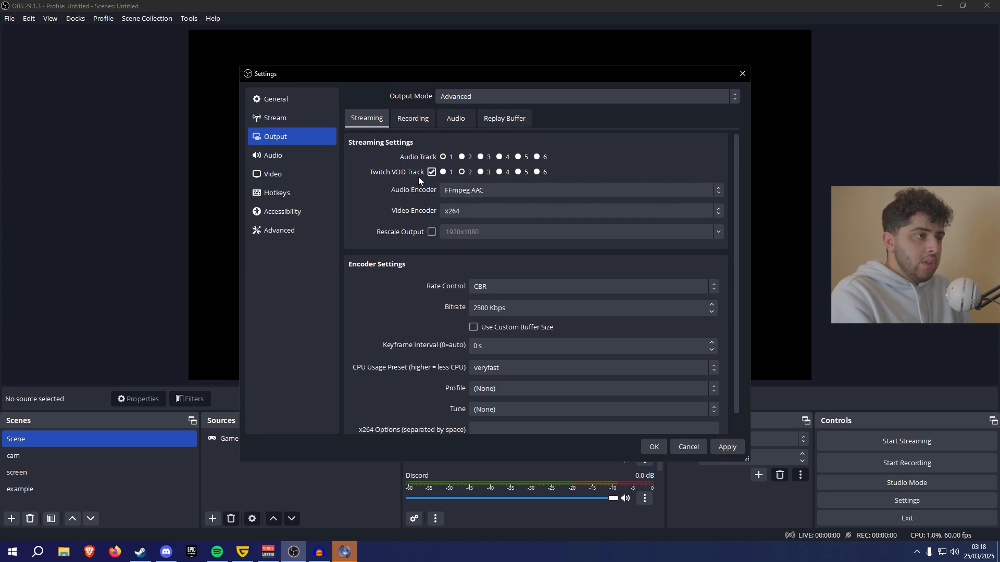
click(536, 173)
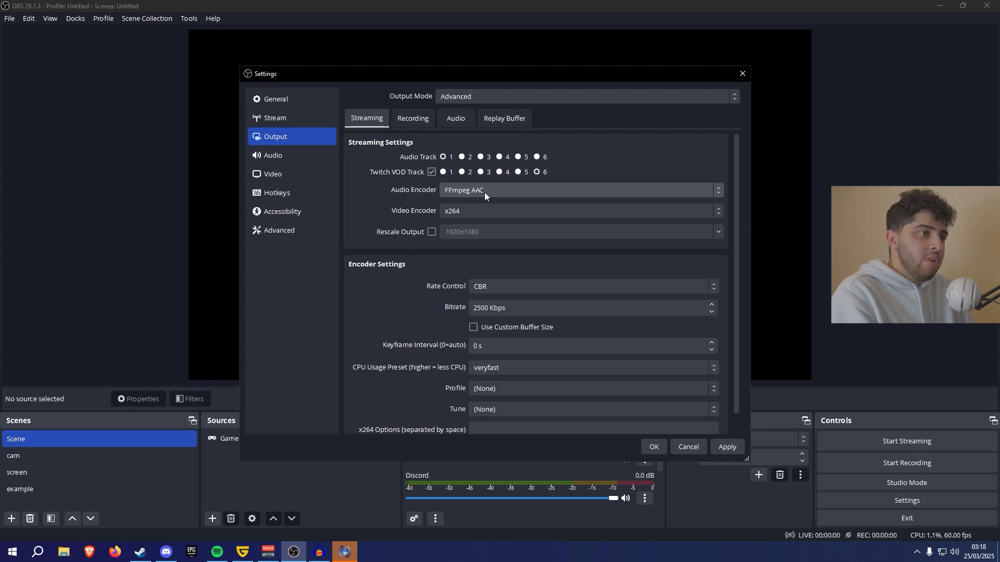
Step: Set the streaming video encoder to NVIDIA NVENC H.264 and keep its rate control on CBR
click(466, 212)
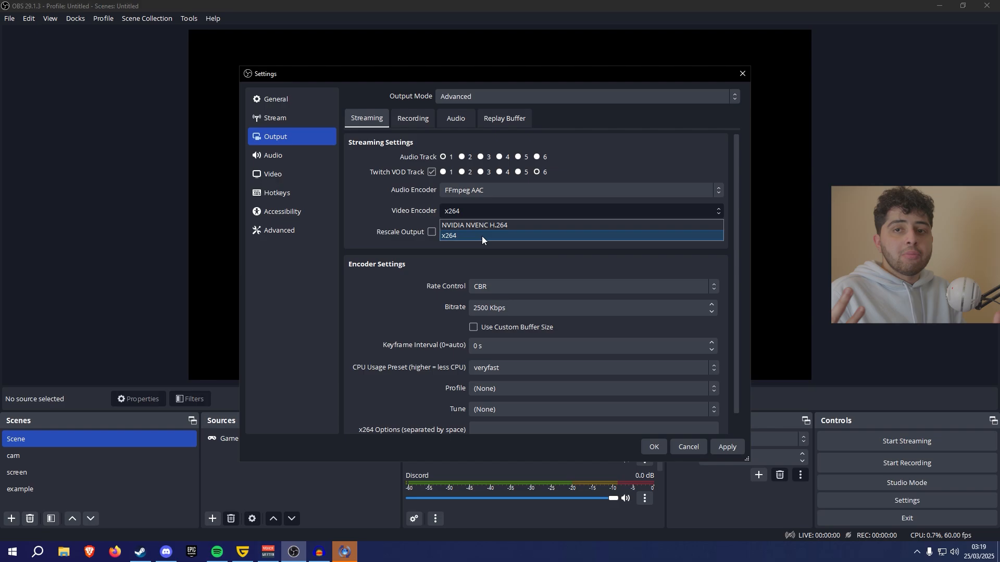
click(468, 224)
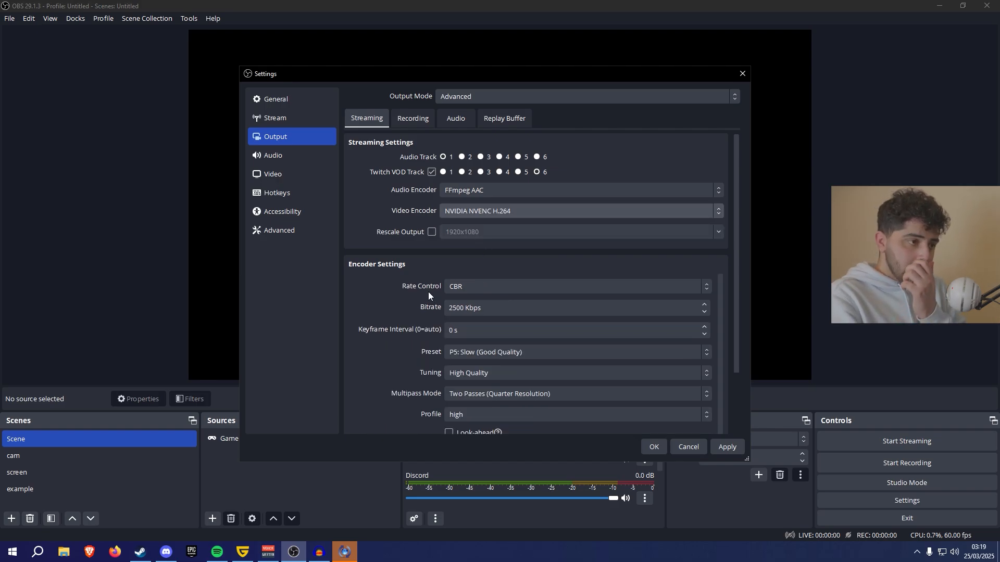
scroll(479, 250, down, 2)
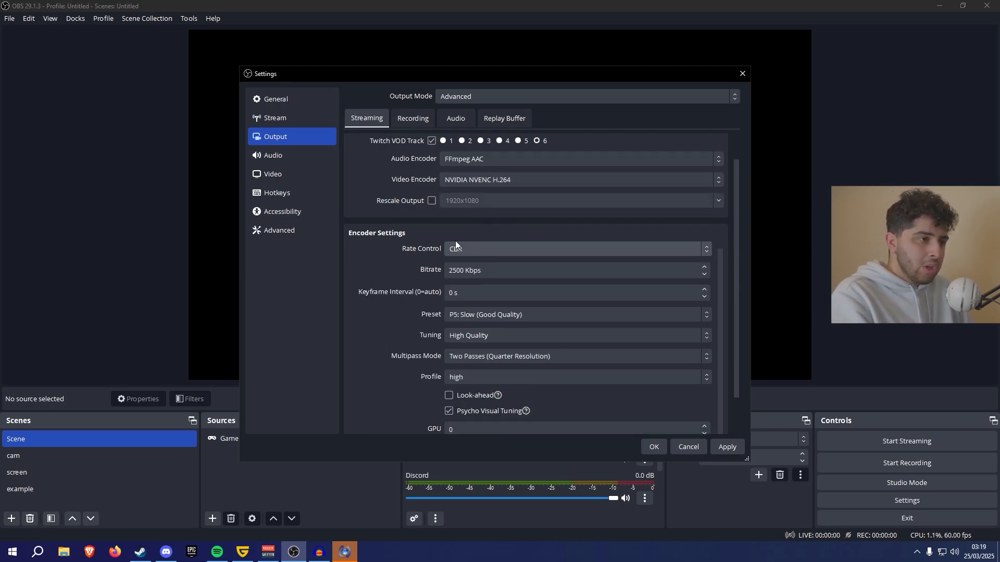
scroll(441, 243, up, 2)
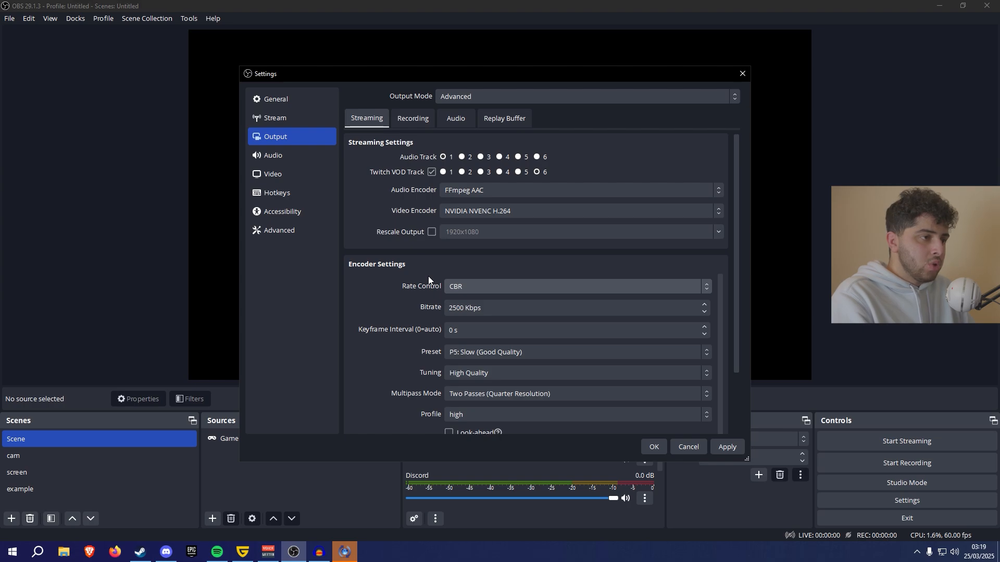
click(458, 287)
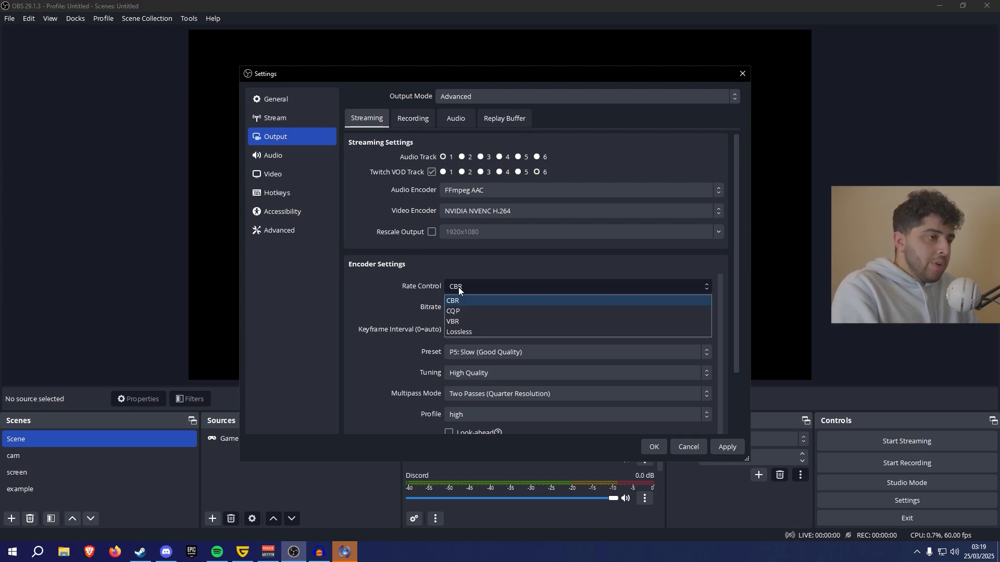
click(415, 280)
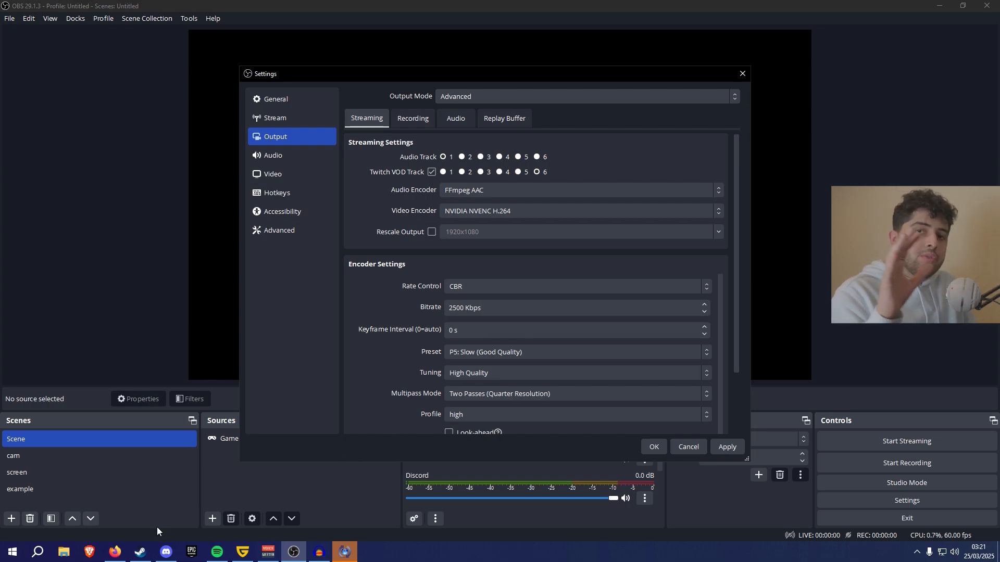
Step: Switch to Firefox and examine the NVIDIA NVENC specs in Twitch's Broadcasting Guidelines, comparing the recommended bitrates for 1080p 60fps and 720p 60fps
mouse_move(121, 555)
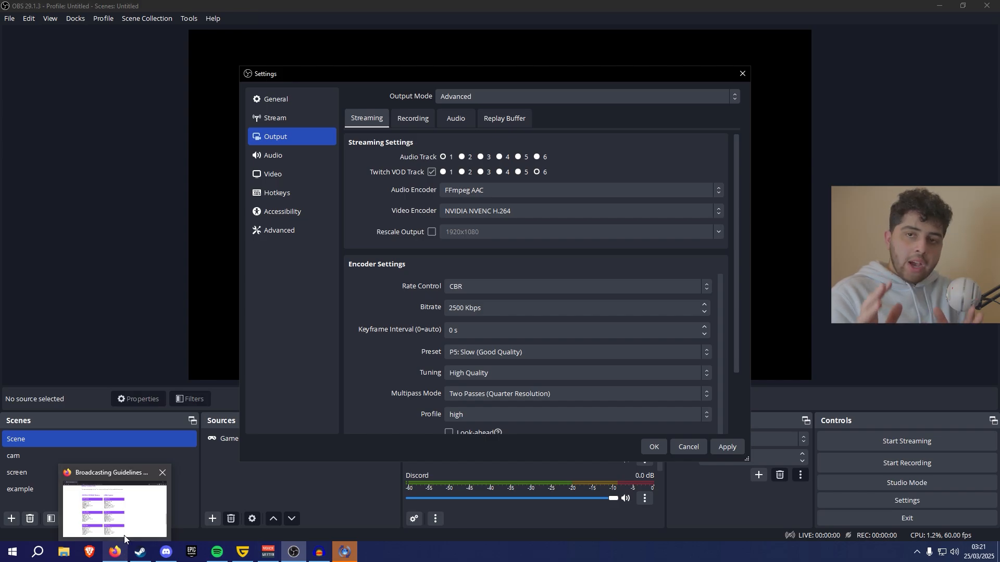
click(123, 554)
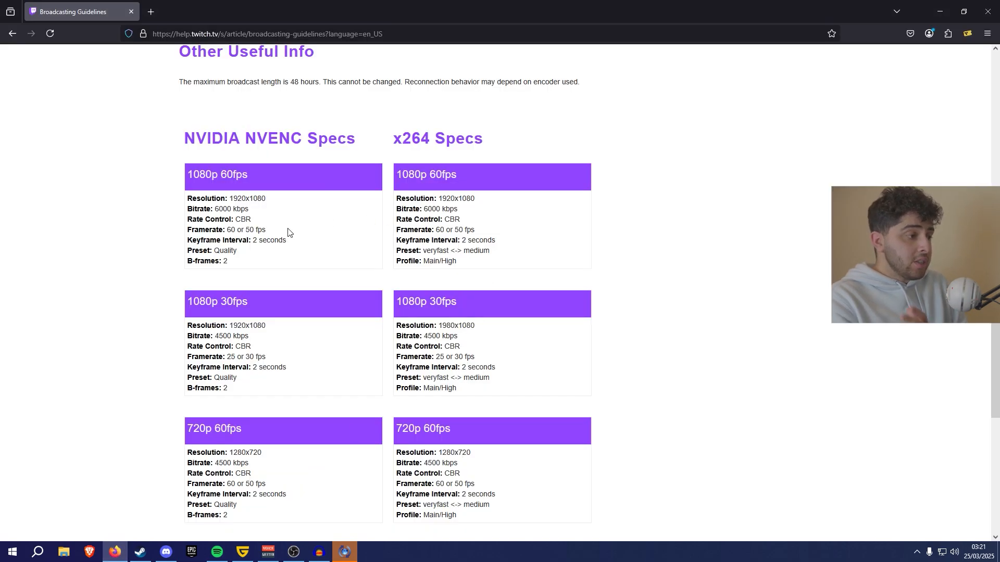
scroll(288, 245, down, 2)
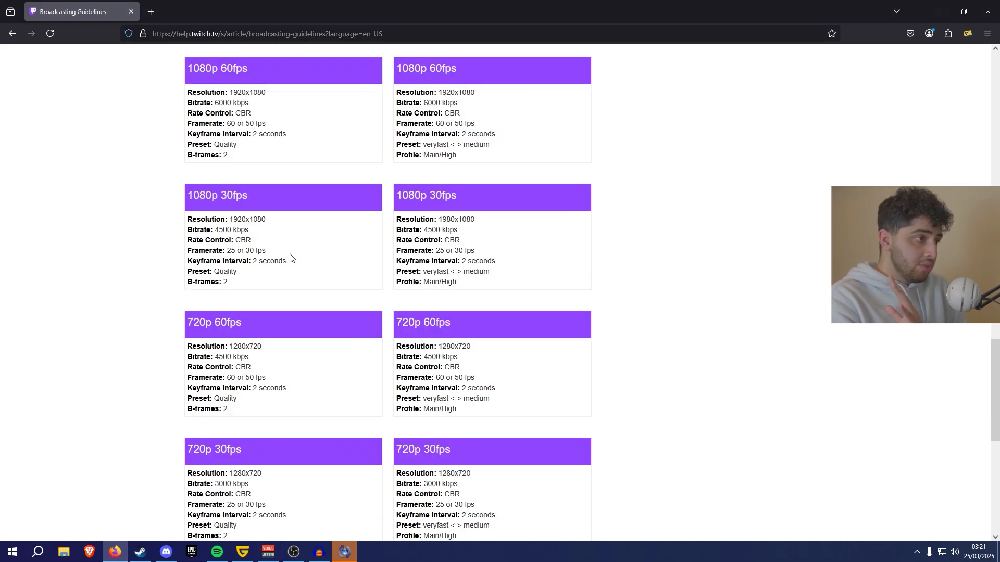
scroll(279, 257, up, 2)
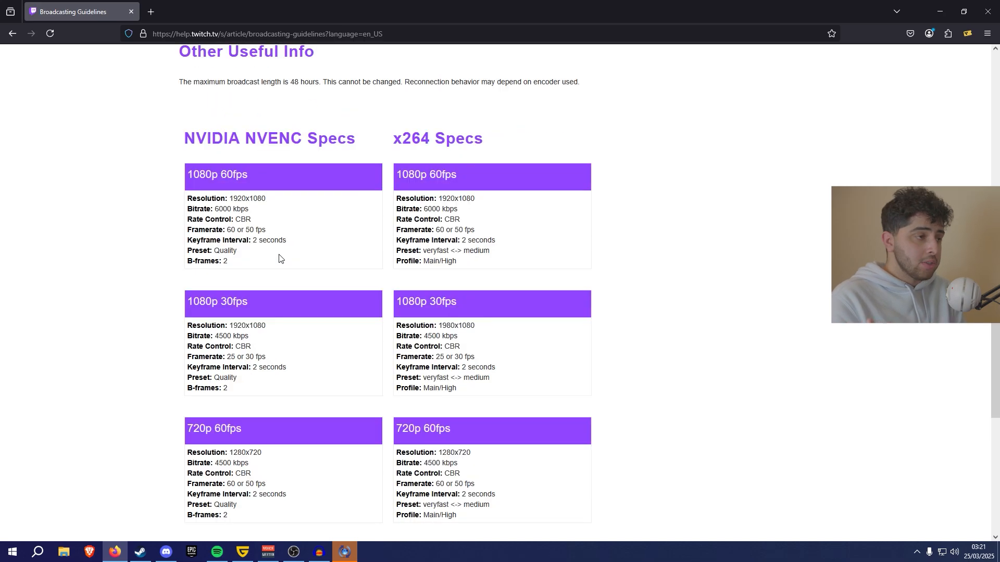
scroll(279, 257, down, 2)
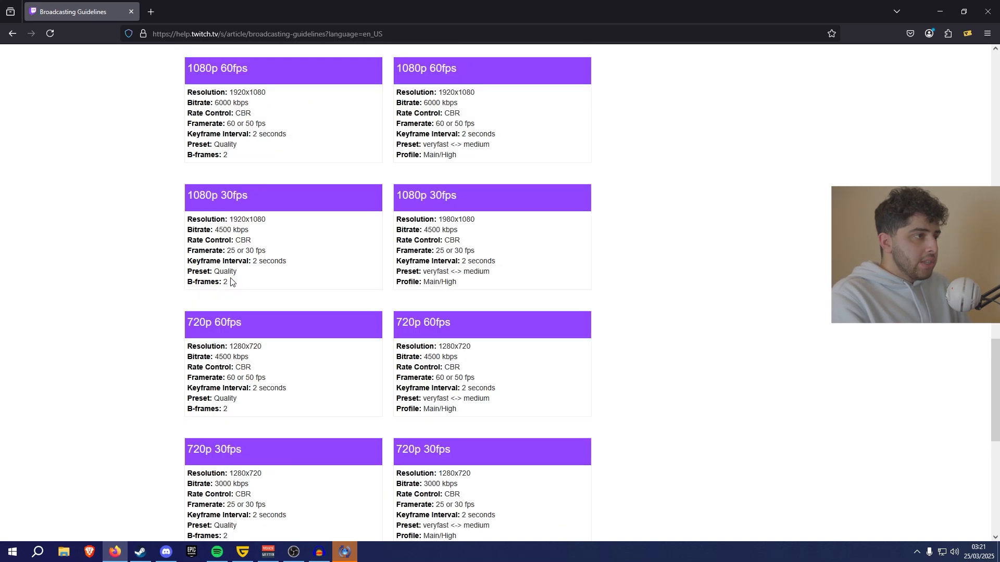
scroll(233, 285, up, 2)
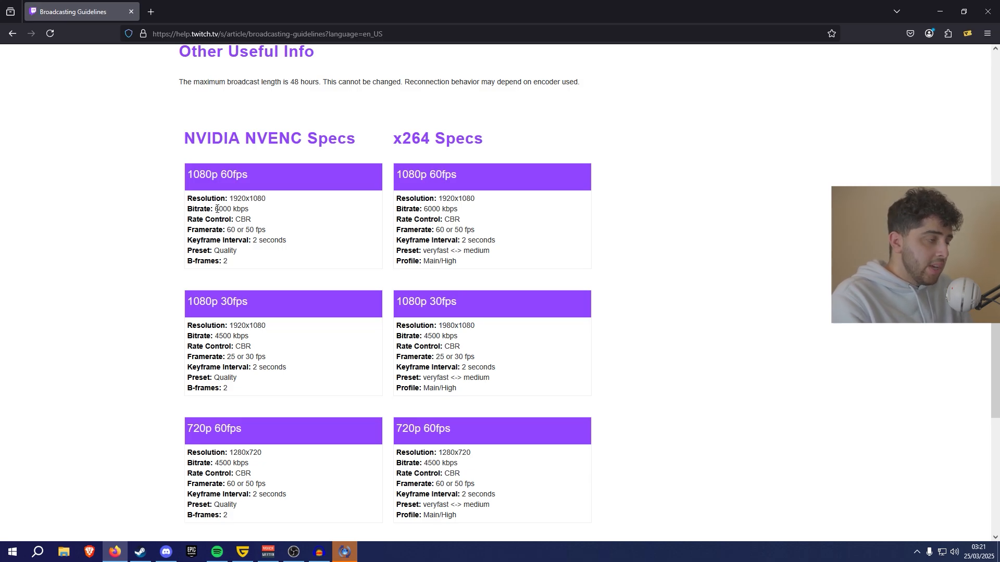
drag(215, 209, 249, 211)
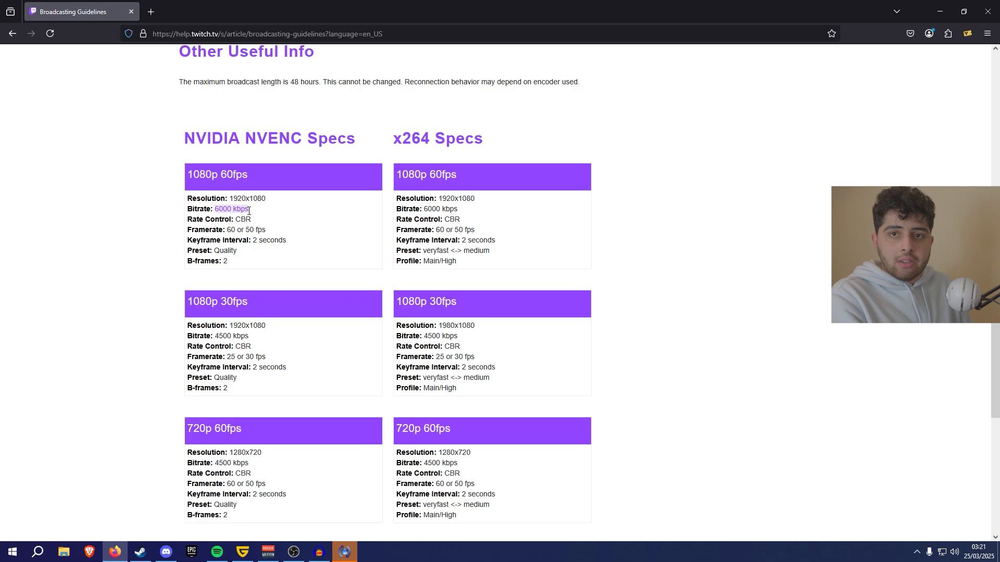
click(244, 208)
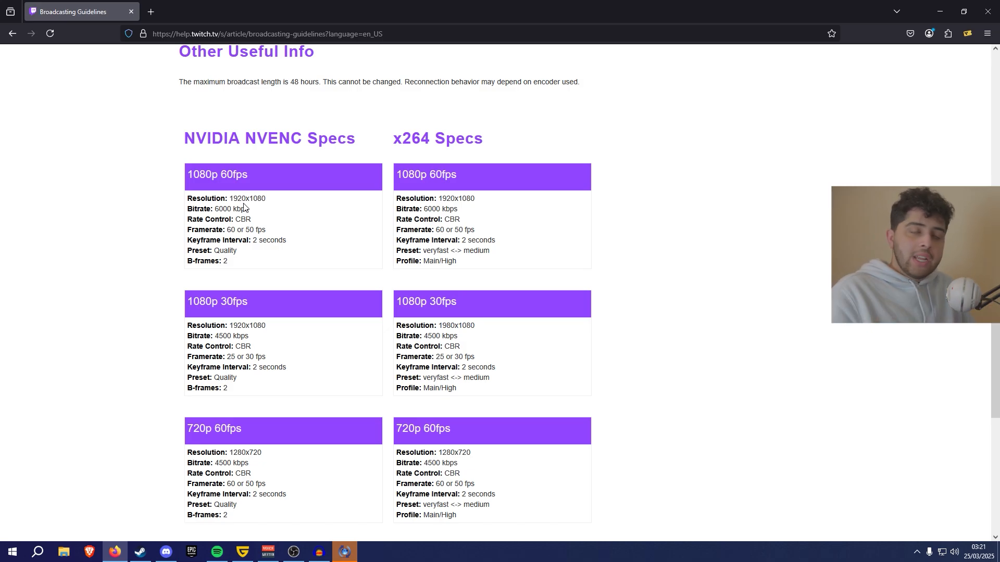
scroll(219, 255, down, 4)
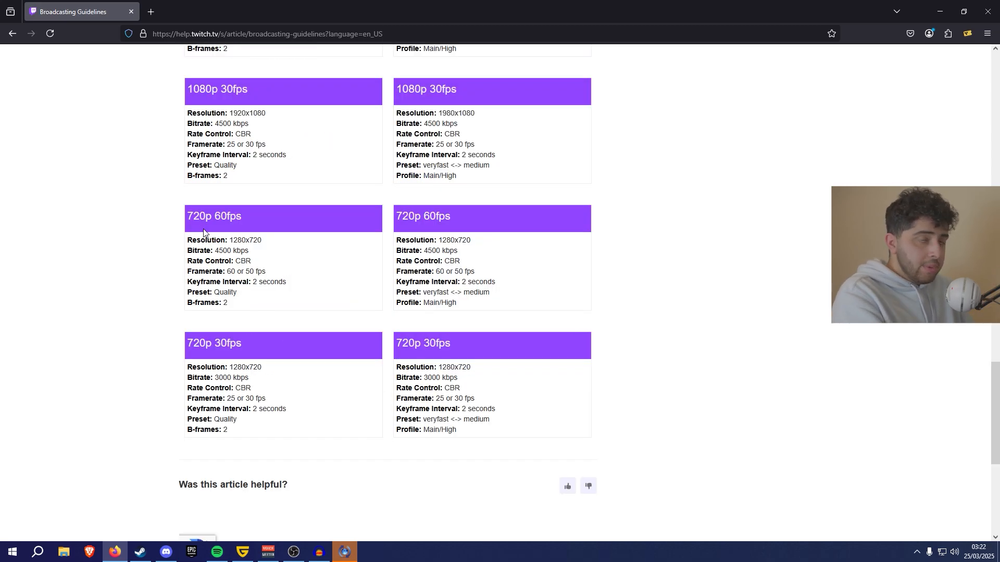
drag(214, 251, 249, 252)
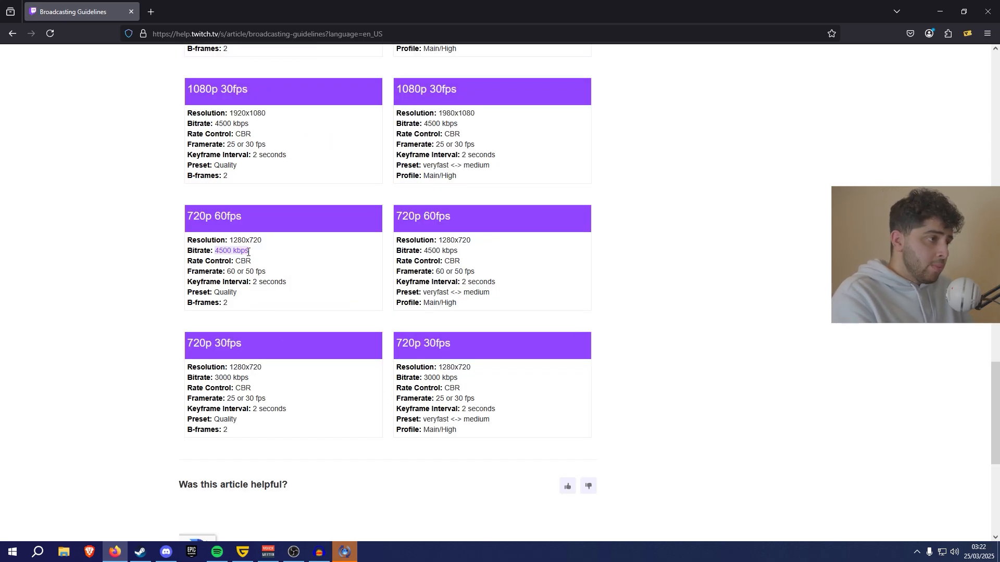
click(231, 276)
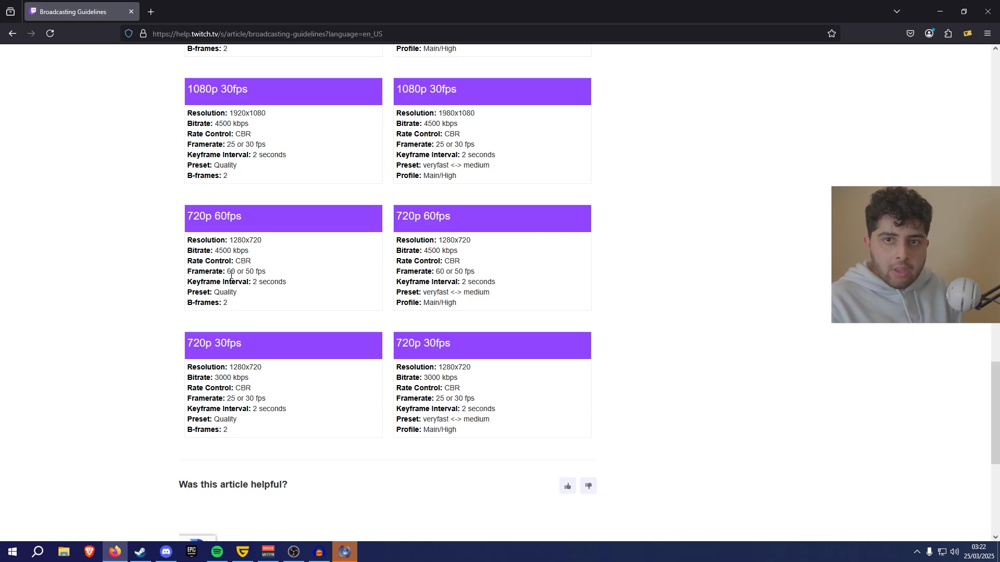
scroll(231, 275, up, 4)
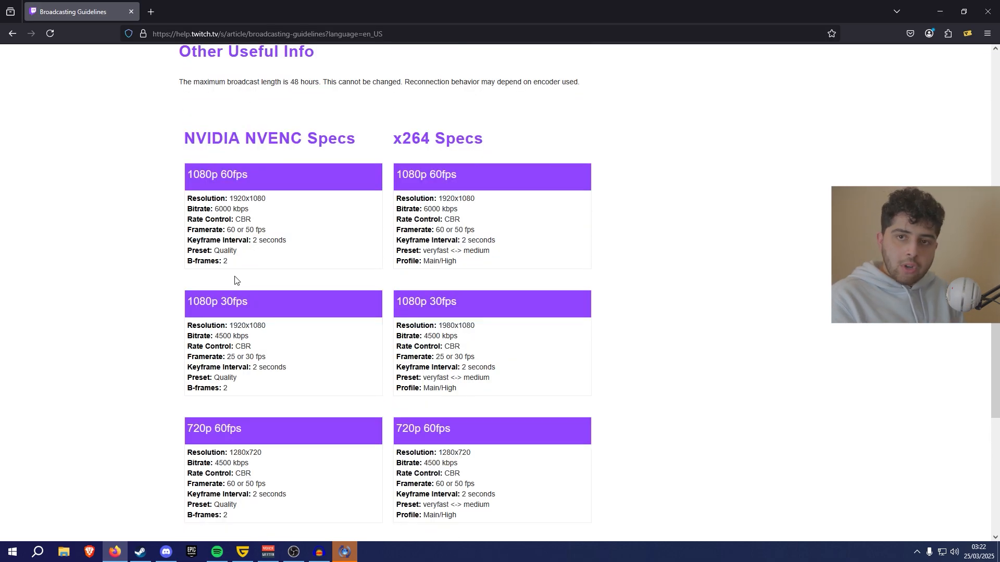
scroll(233, 281, down, 4)
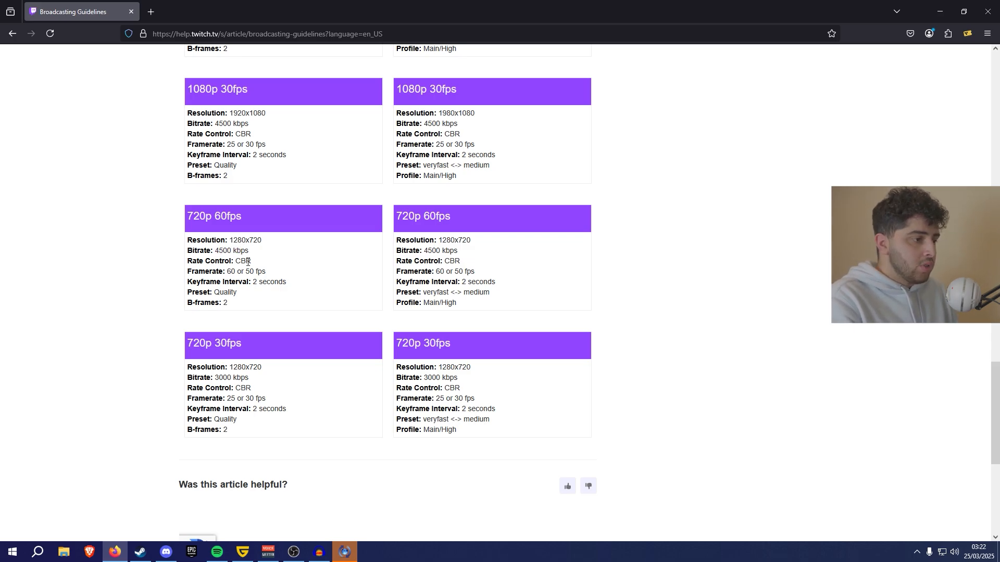
Step: Switch back to OBS and set the streaming bitrate to 4500 Kbps and the keyframe interval to 2 s
click(299, 555)
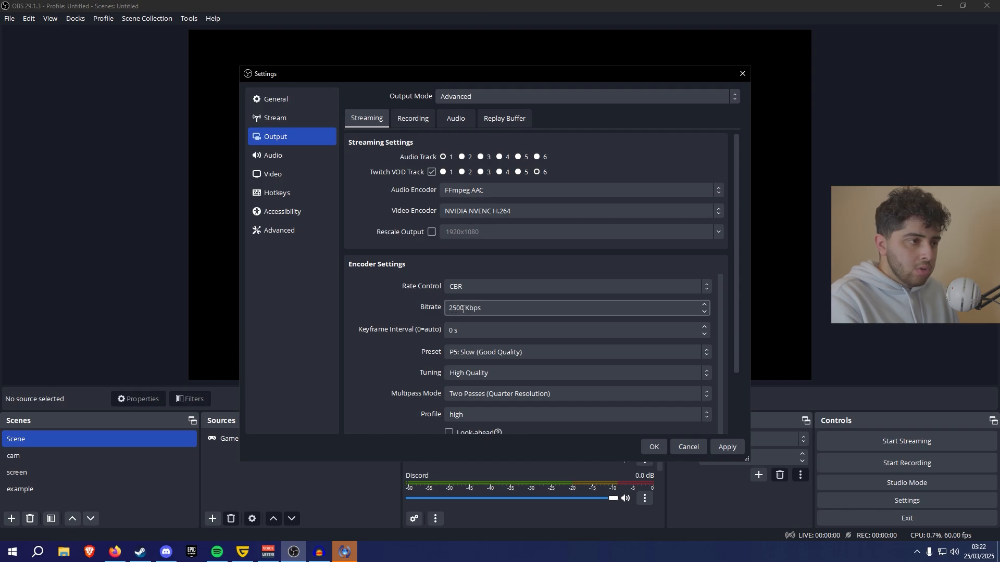
drag(463, 309, 446, 310)
text(4500)
click(464, 333)
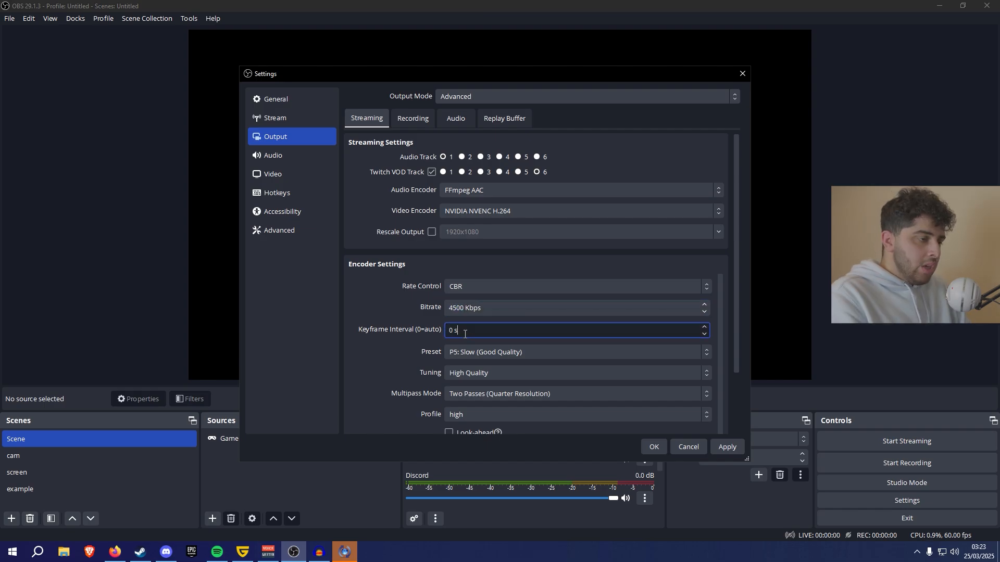
key(BackSpace)
text(2)
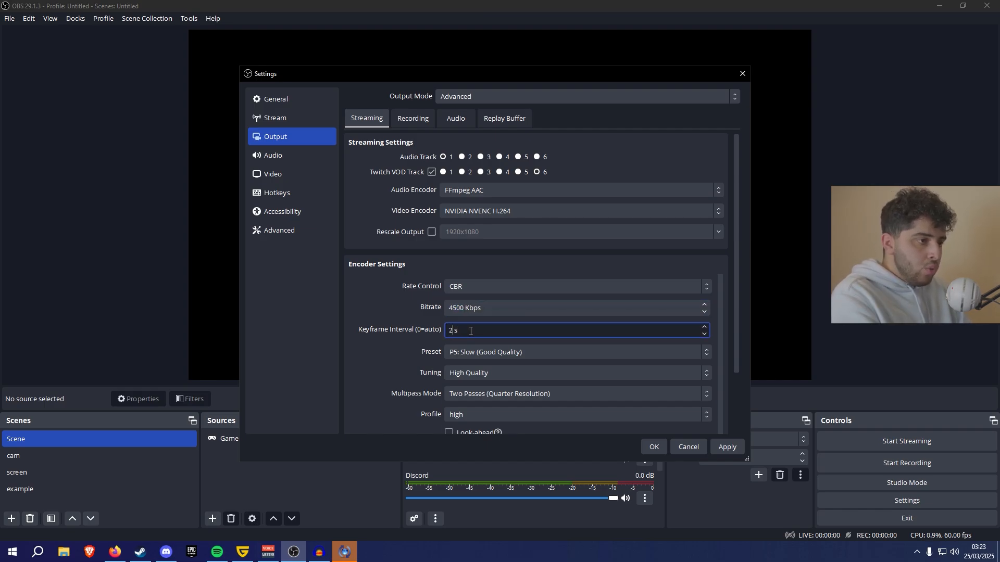
Step: Select P5: Slow (Good Quality) as the streaming encoder preset
click(471, 353)
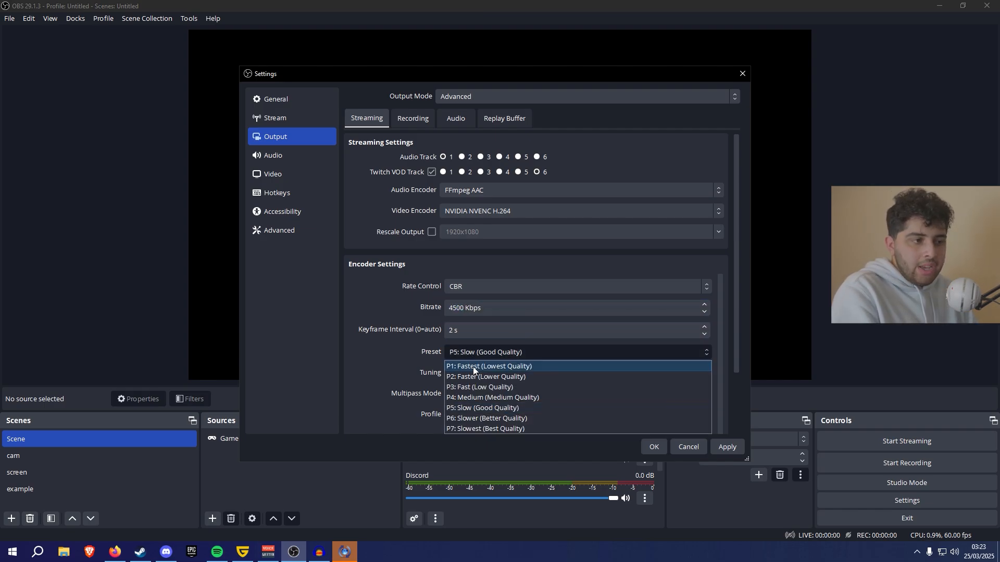
click(514, 408)
scroll(461, 311, down, 2)
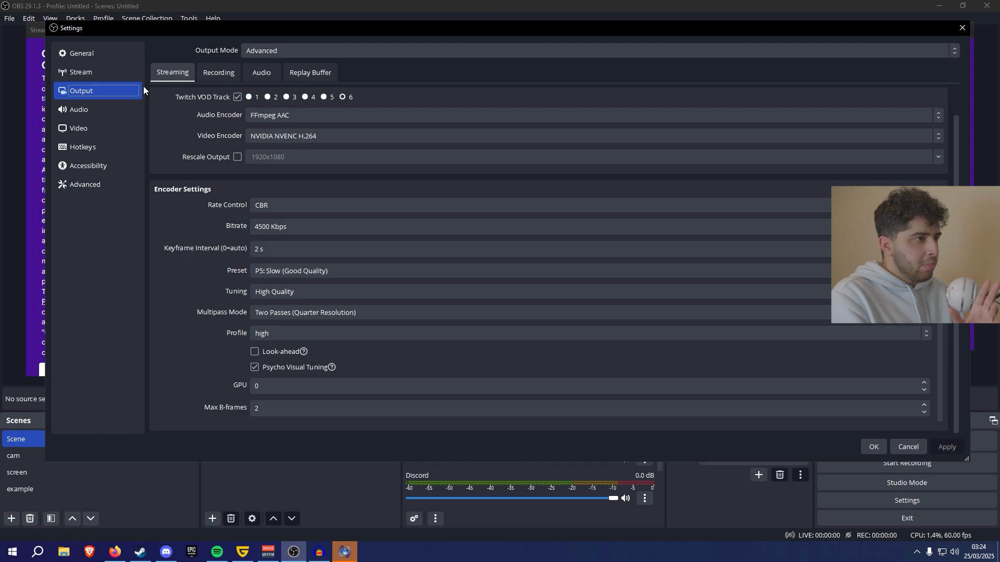
Step: Set the output audio bitrate of tracks 3, 4, 5 and 6 to 192 and keep track 1 at 192
click(261, 72)
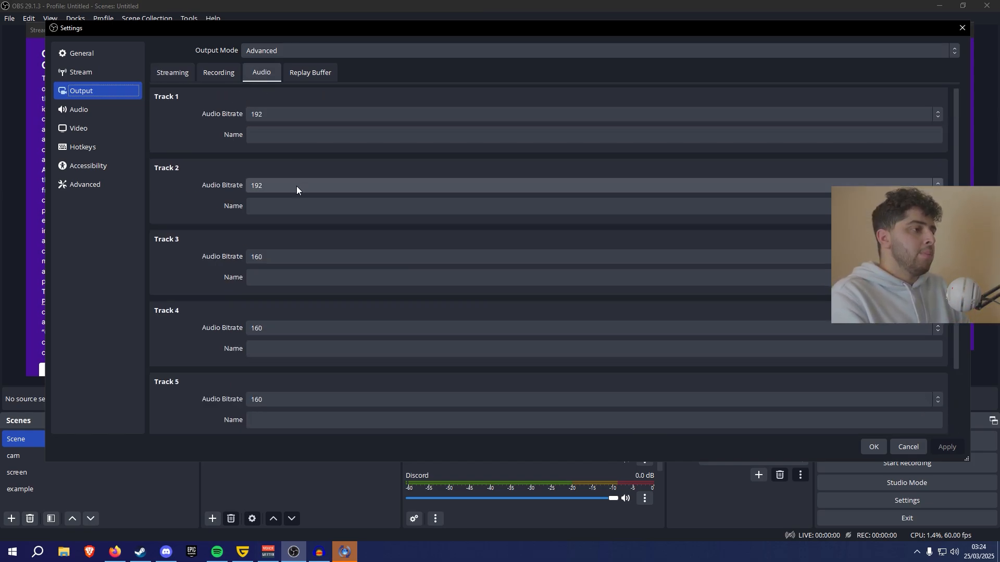
scroll(203, 219, down, 1)
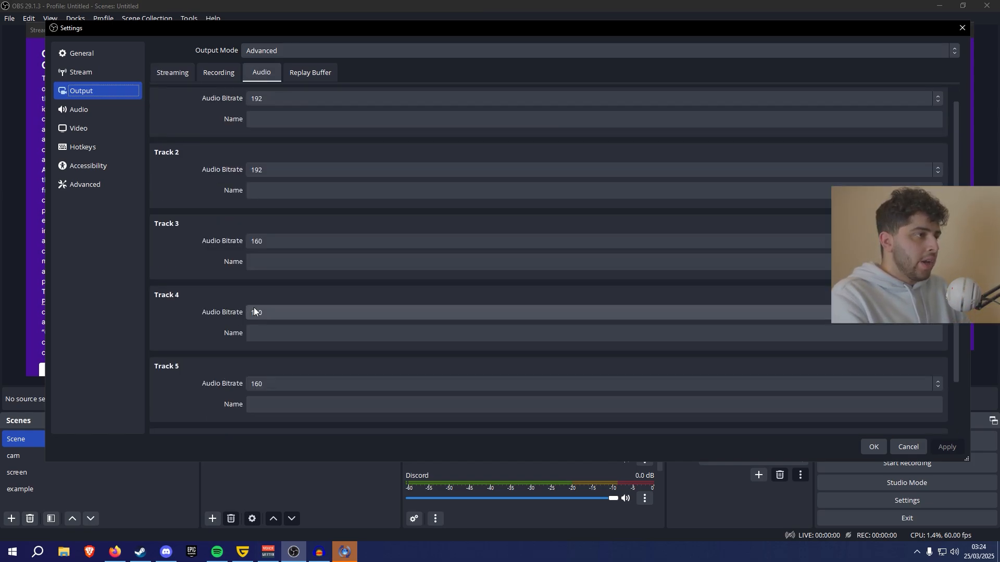
click(258, 240)
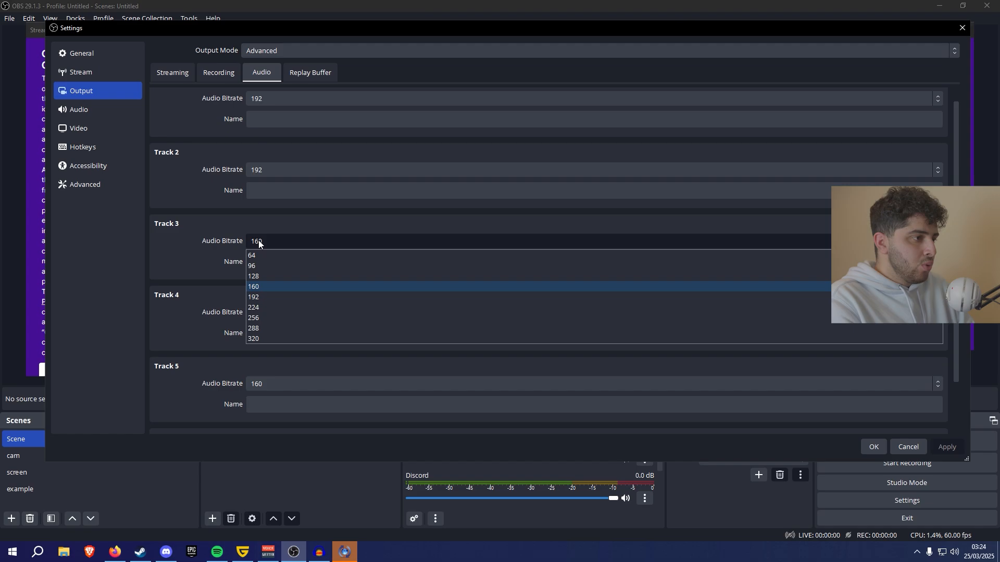
click(273, 296)
click(272, 312)
click(259, 372)
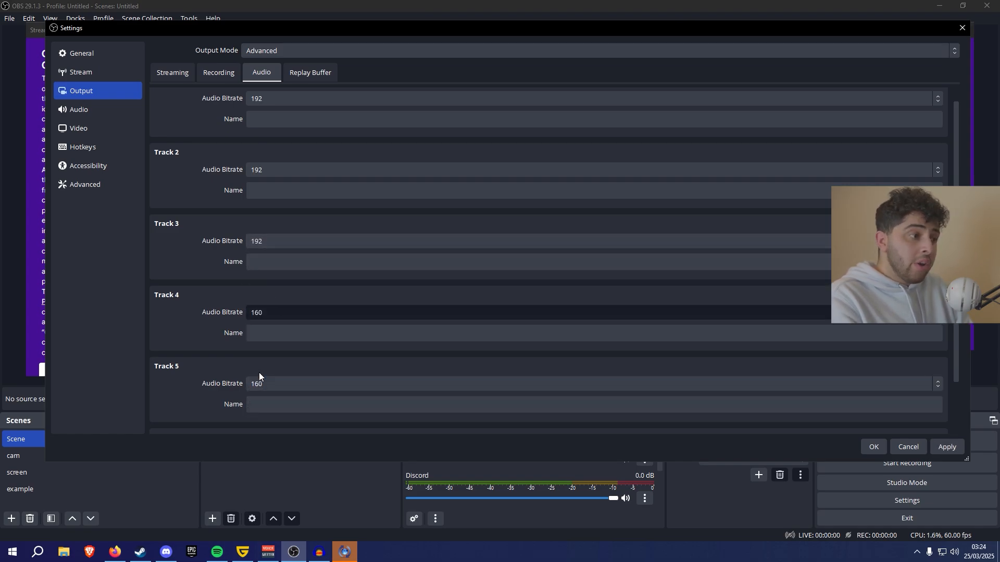
click(277, 384)
click(257, 442)
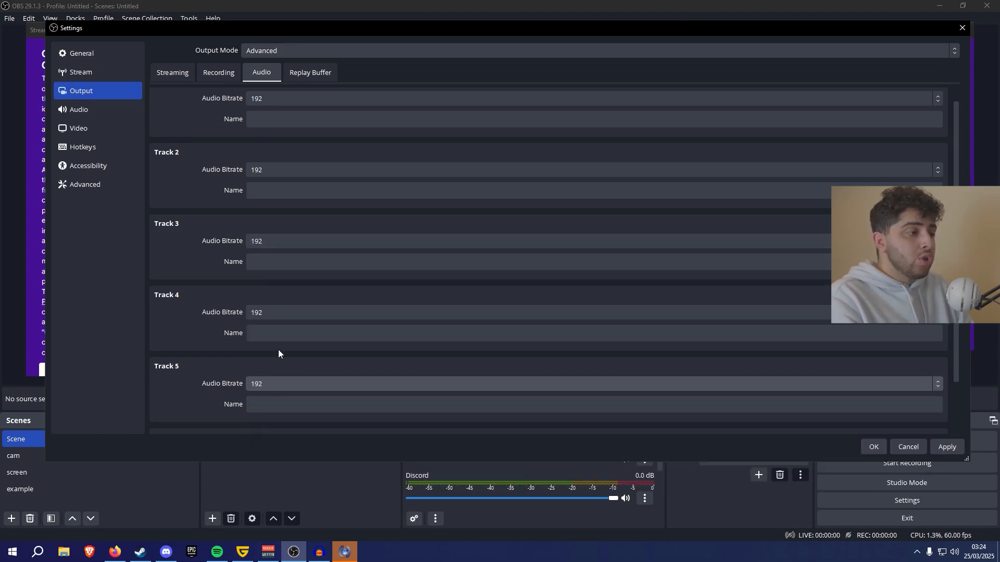
scroll(278, 359, down, 2)
click(273, 393)
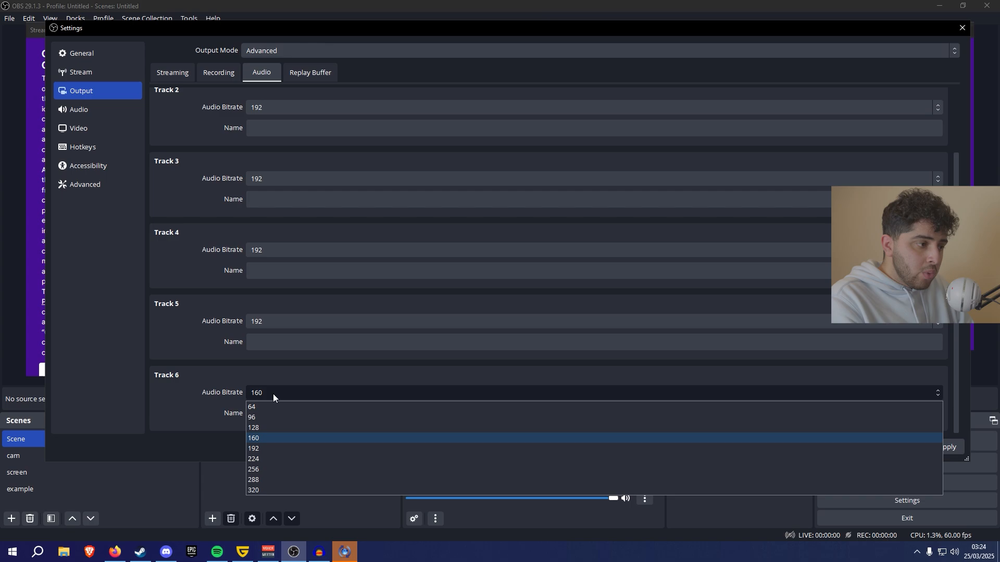
click(262, 448)
scroll(211, 319, up, 2)
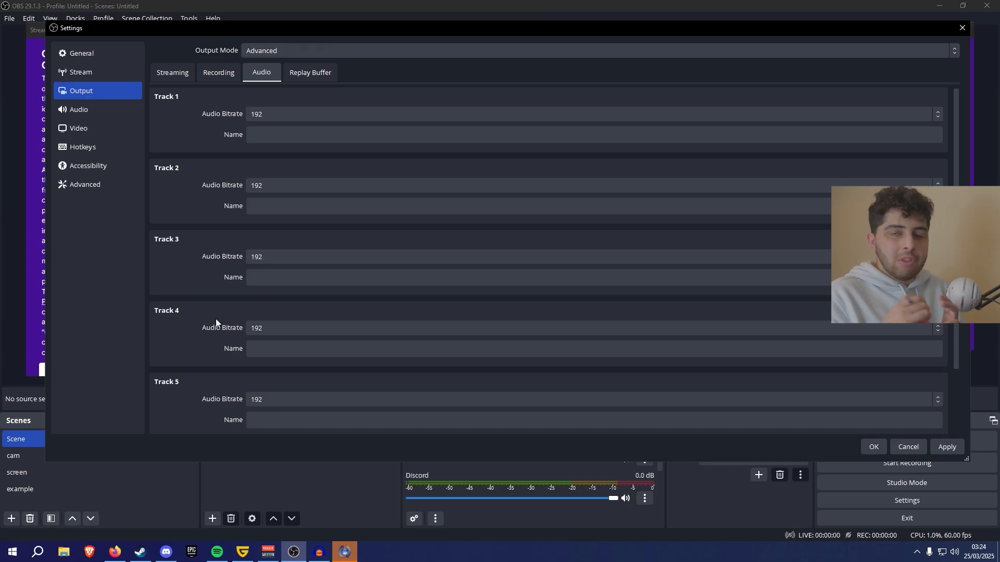
click(280, 111)
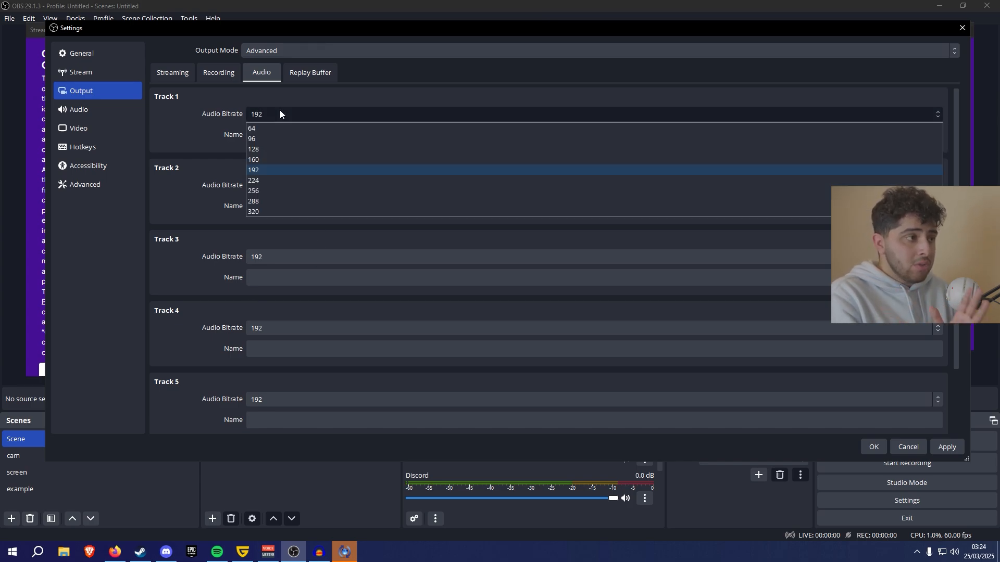
click(170, 130)
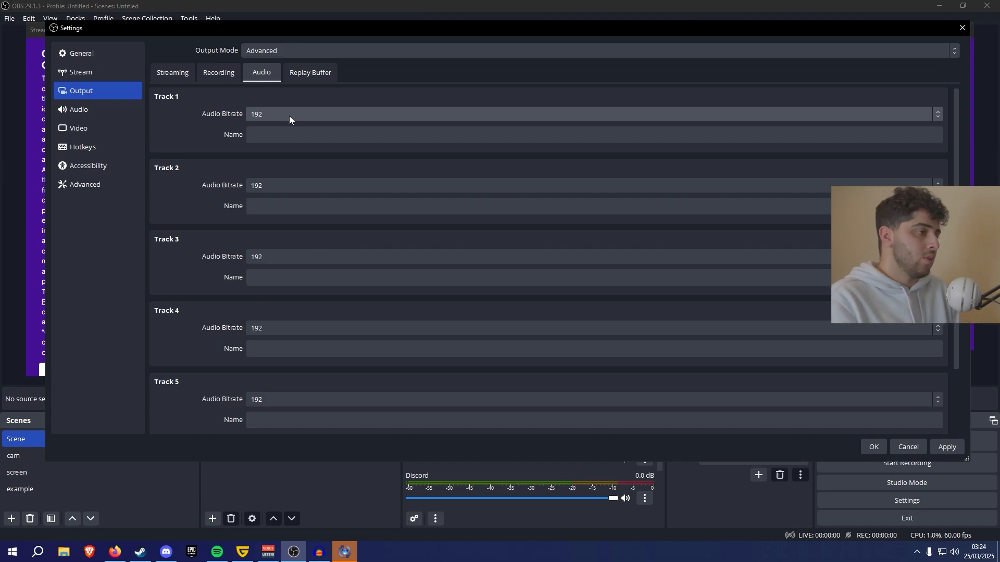
Step: Keep the audio sample rate at 48 kHz and check the devices available for Desktop Audio
click(109, 112)
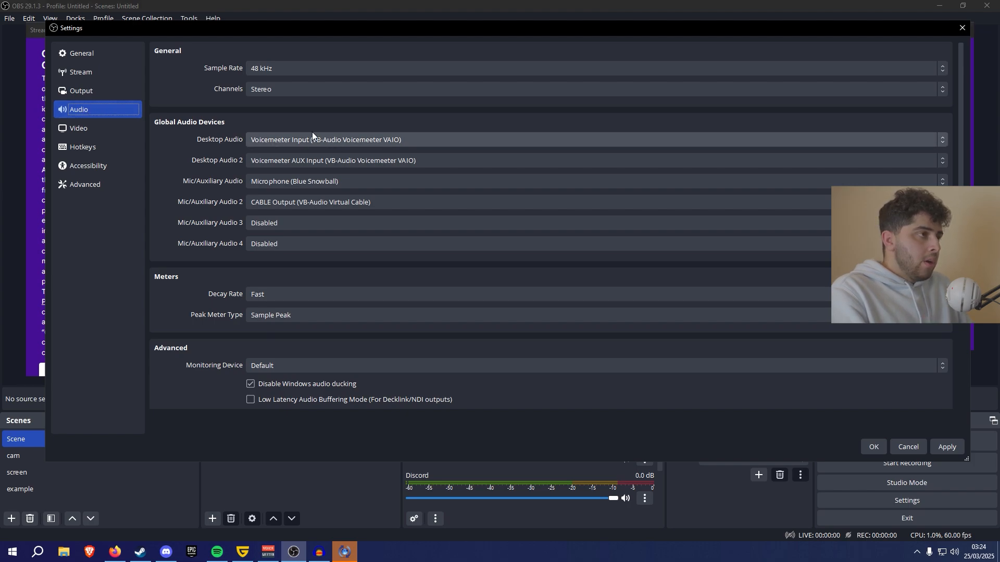
click(255, 77)
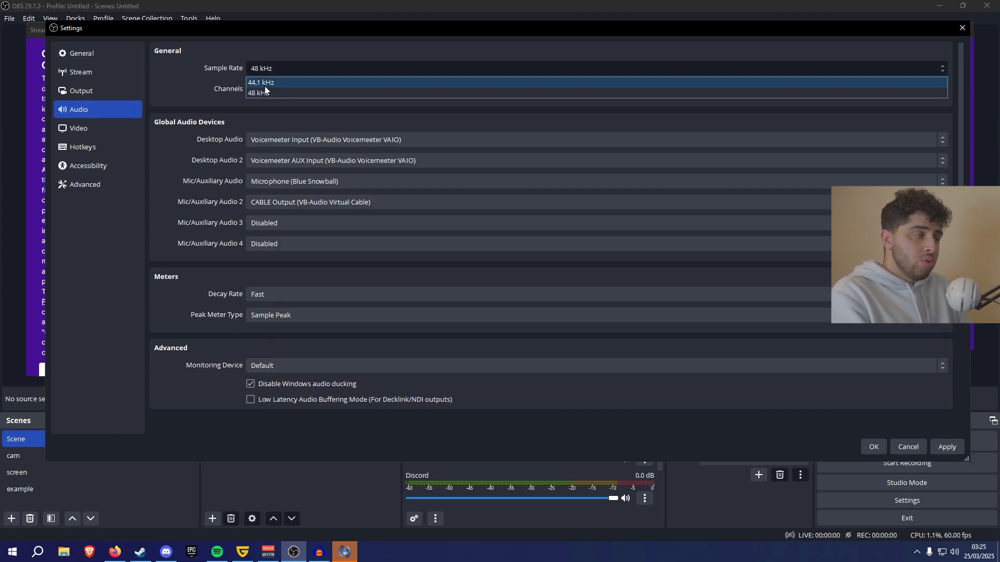
click(258, 88)
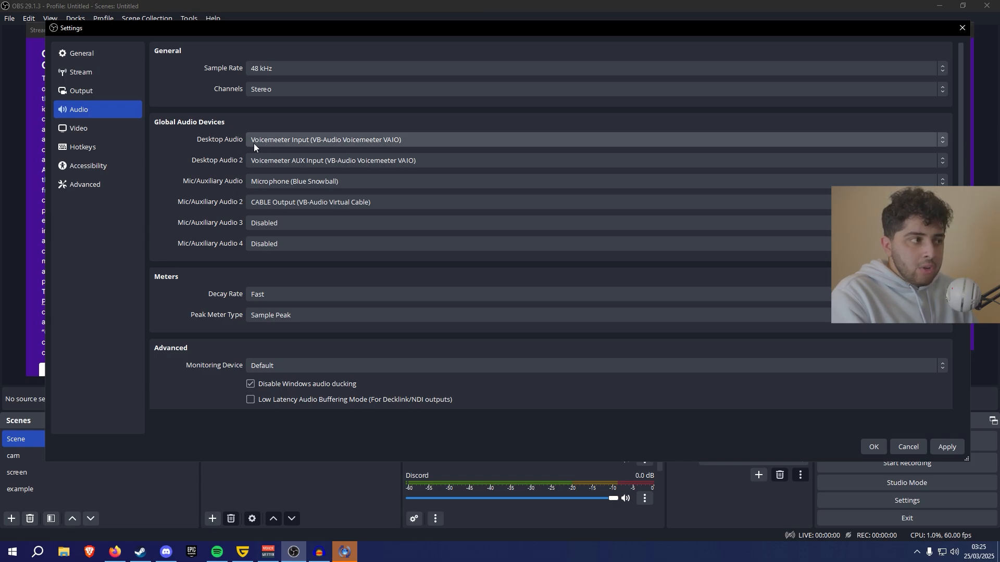
click(296, 140)
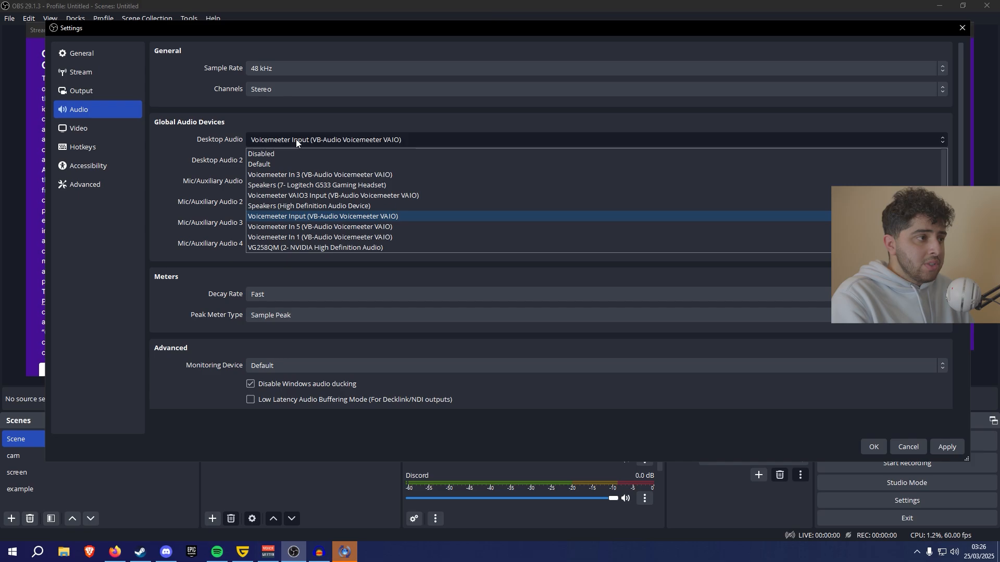
click(246, 125)
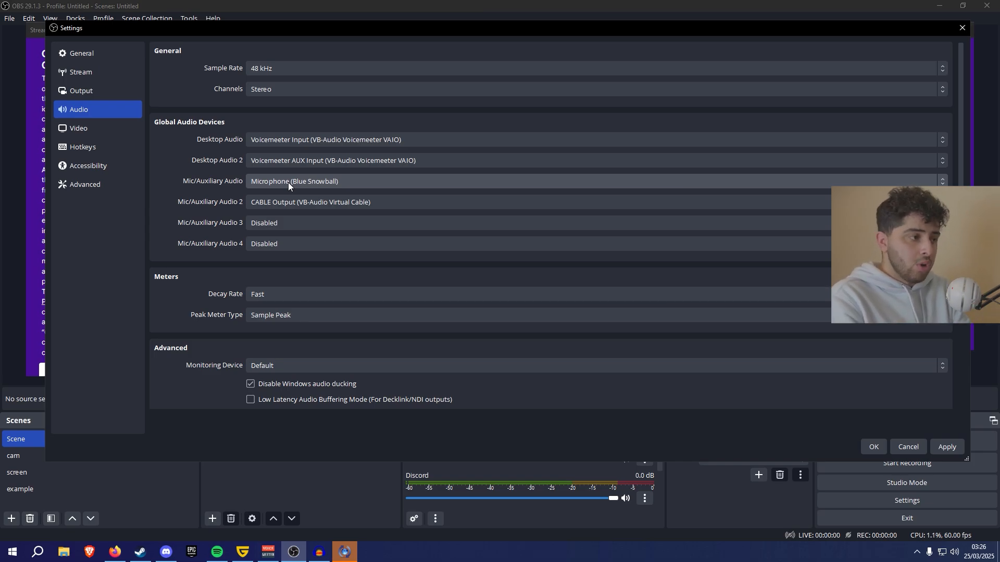
Step: Set the video output (scaled) resolution to 1280x720
click(116, 130)
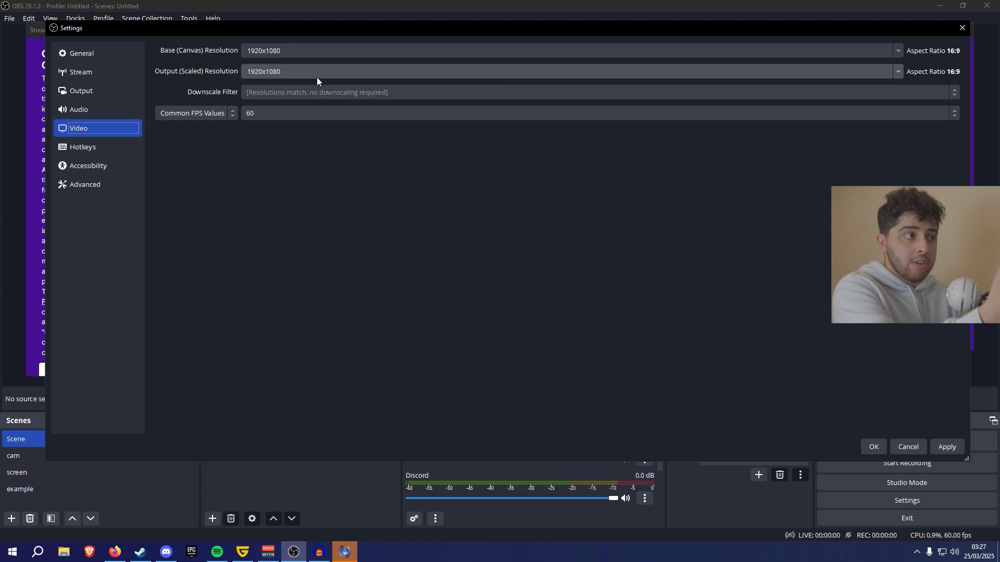
click(503, 73)
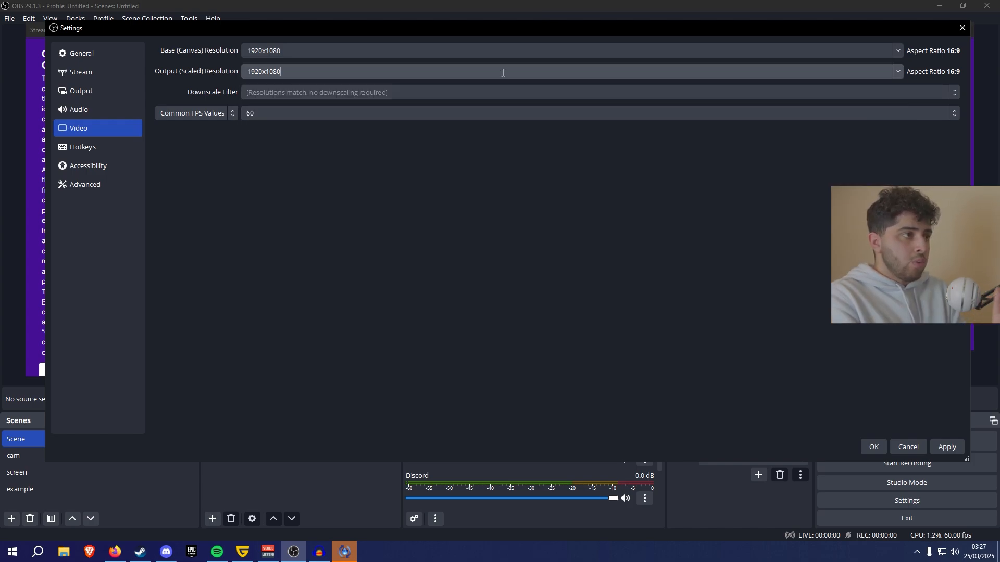
click(897, 72)
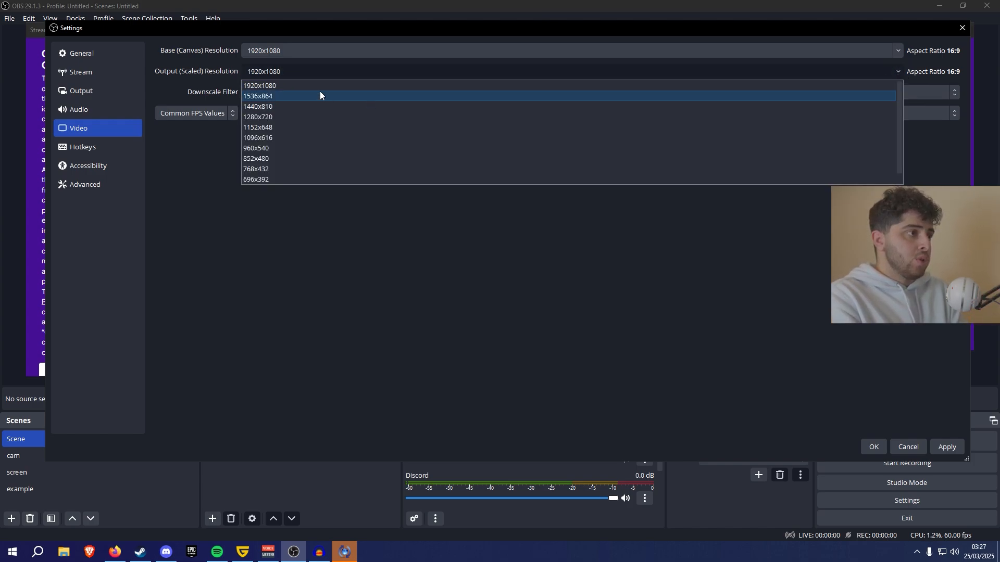
click(270, 118)
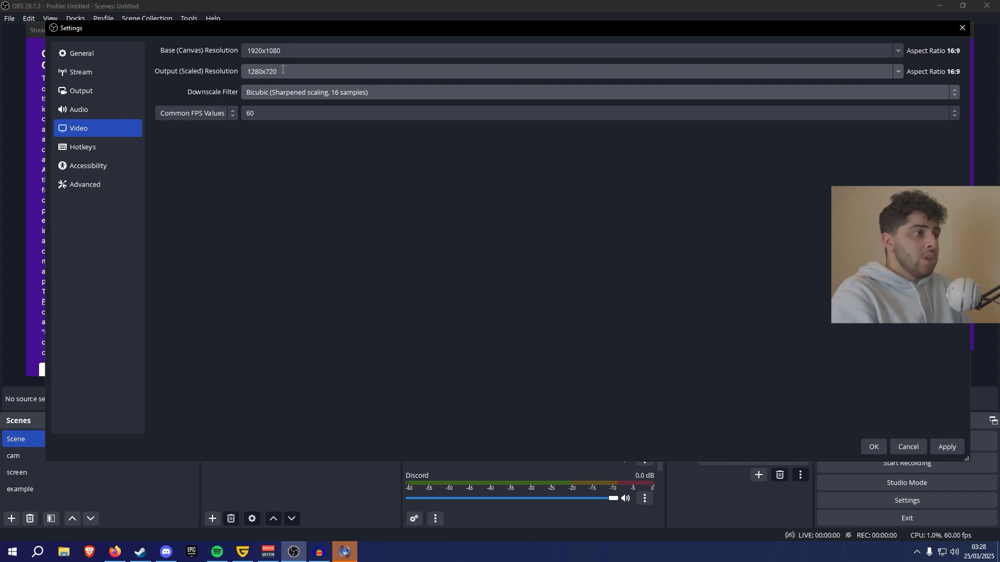
Step: Keep the downscale filter on Bicubic (Sharpened scaling, 16 samples) and the common FPS value at 60
click(325, 92)
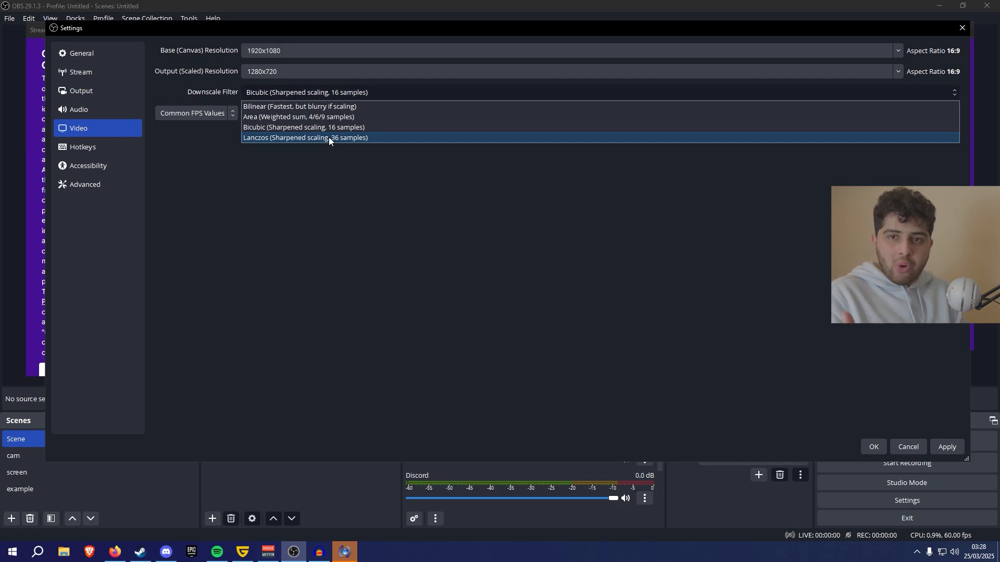
click(331, 128)
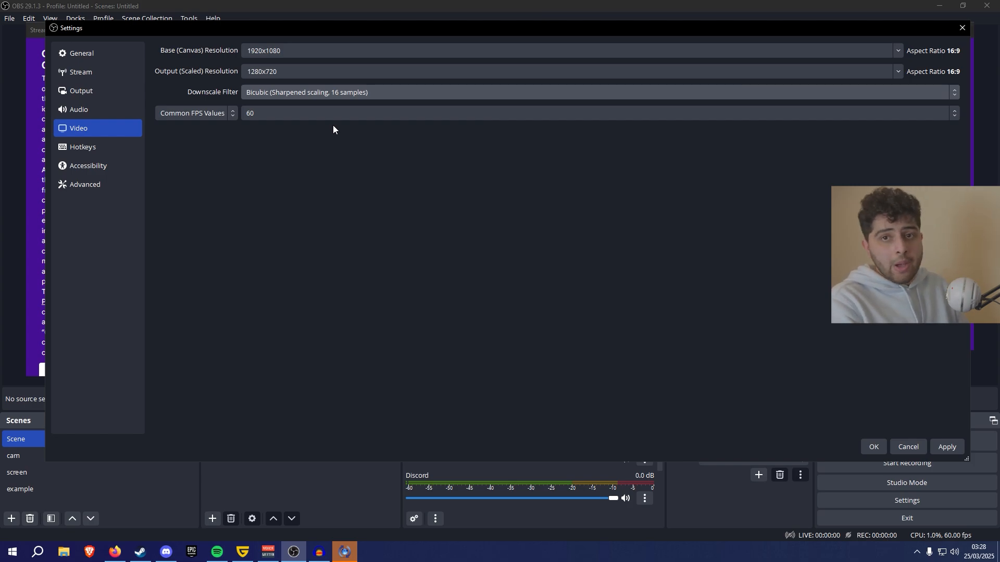
click(298, 115)
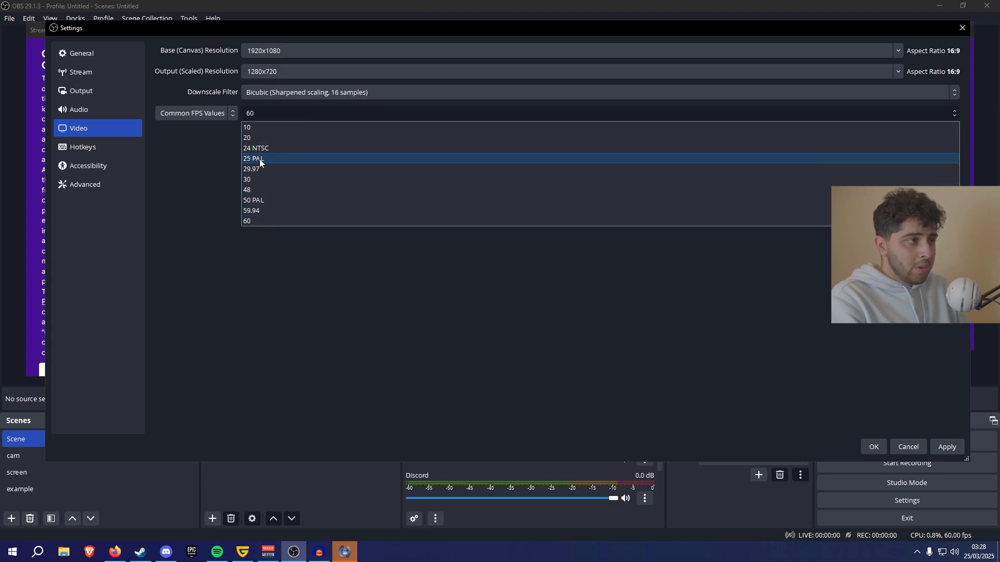
click(197, 181)
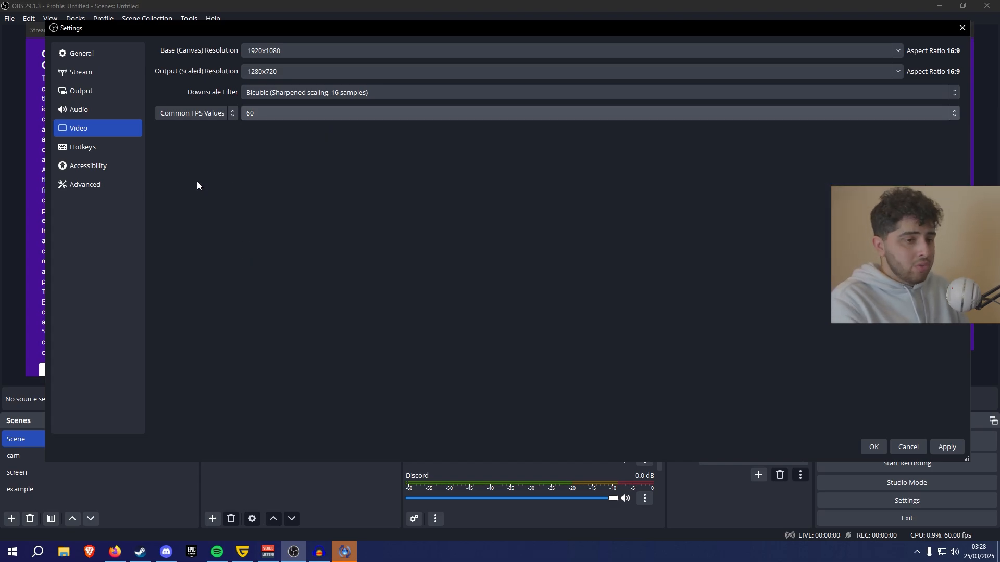
Step: Examine the advanced settings, including the video color, recording, stream delay, automatic reconnect and network options
click(93, 182)
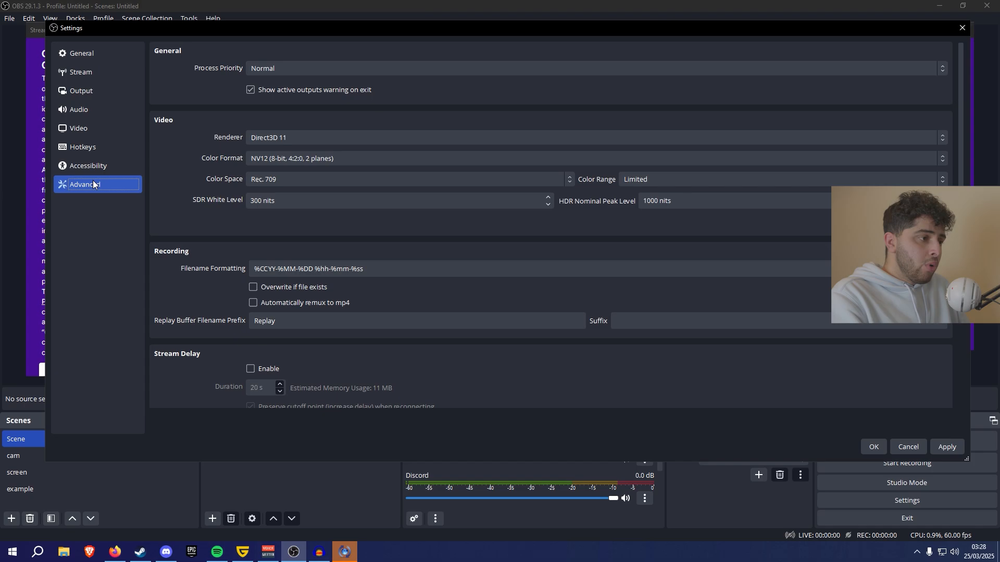
click(58, 129)
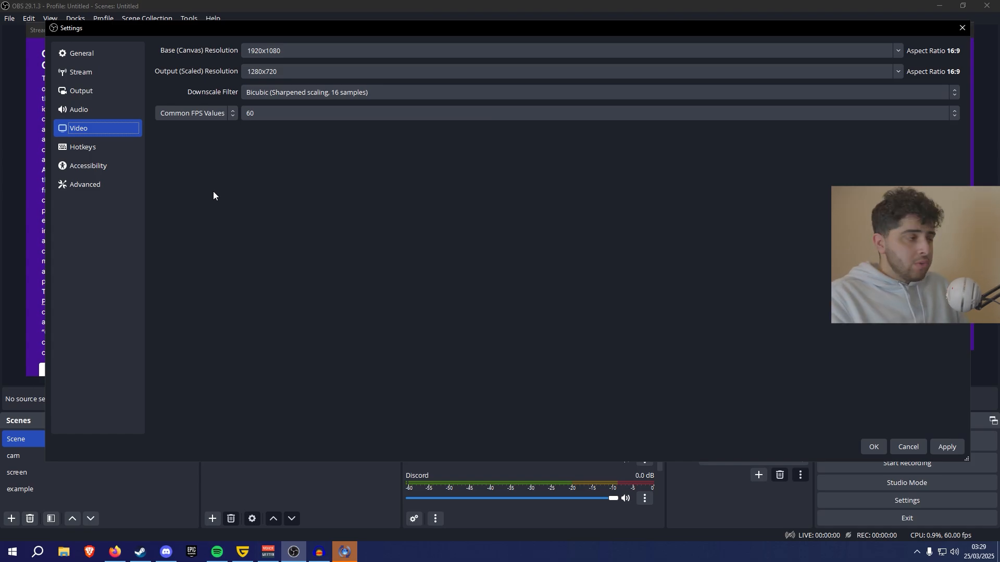
click(104, 186)
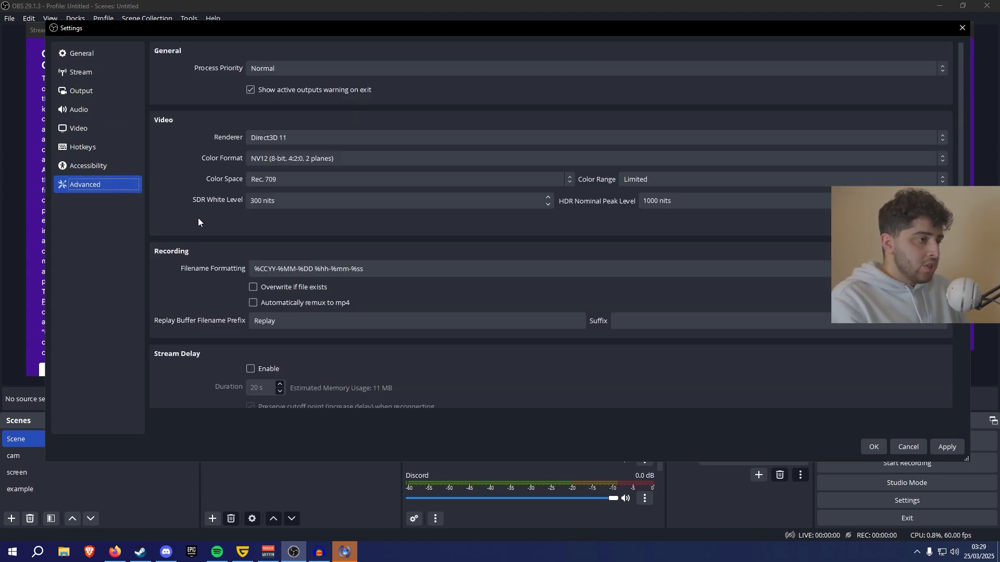
scroll(201, 250, down, 5)
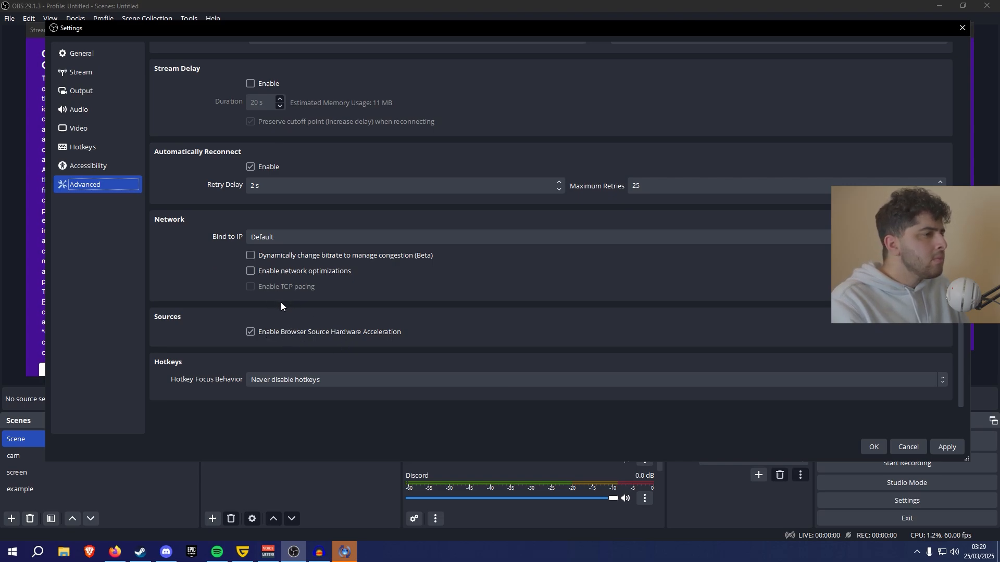
scroll(281, 304, up, 2)
click(78, 130)
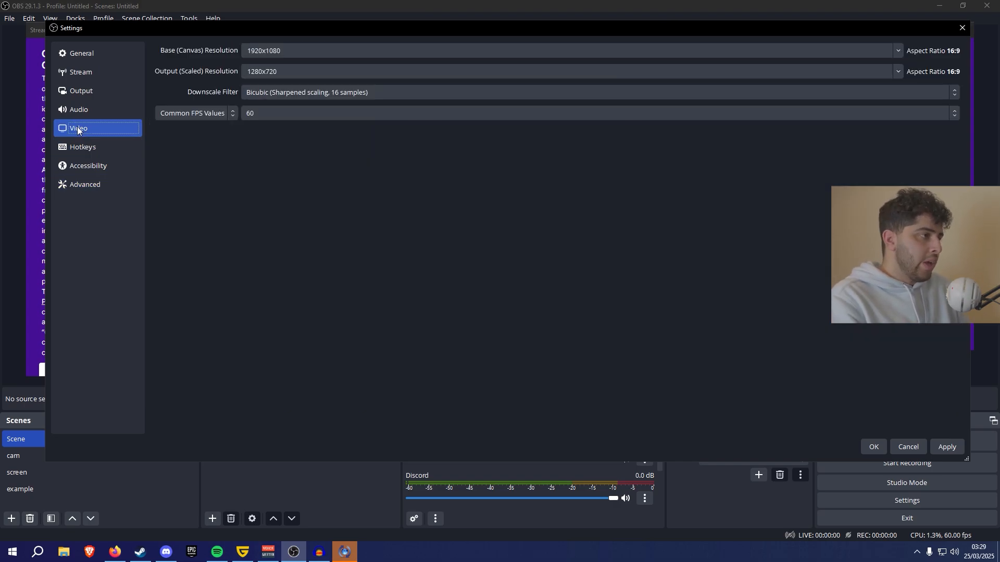
click(100, 180)
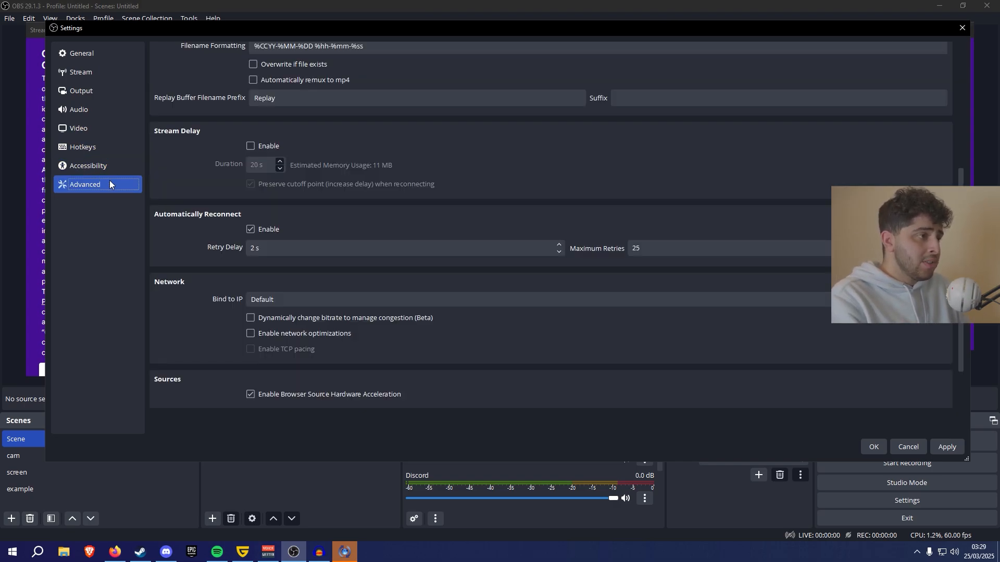
scroll(335, 207, up, 2)
scroll(313, 182, down, 2)
scroll(284, 147, up, 3)
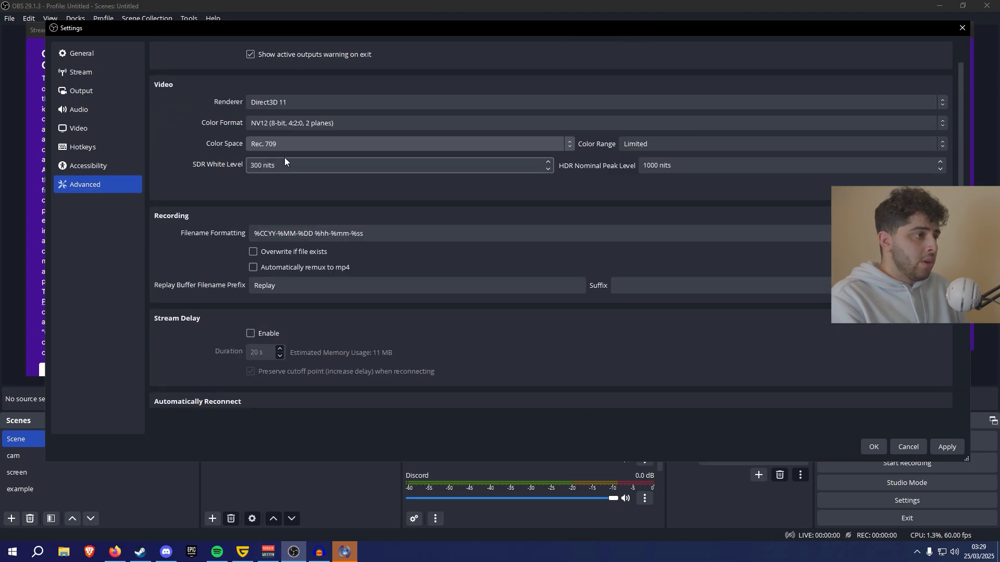
scroll(271, 219, down, 3)
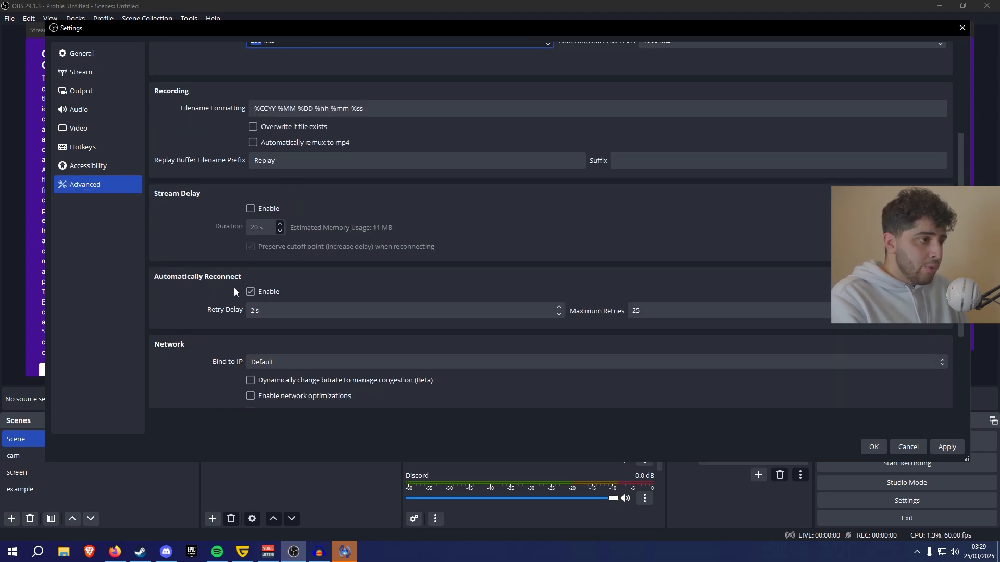
Step: Keep Automatically Reconnect enabled, apply the settings and close the settings window
click(250, 292)
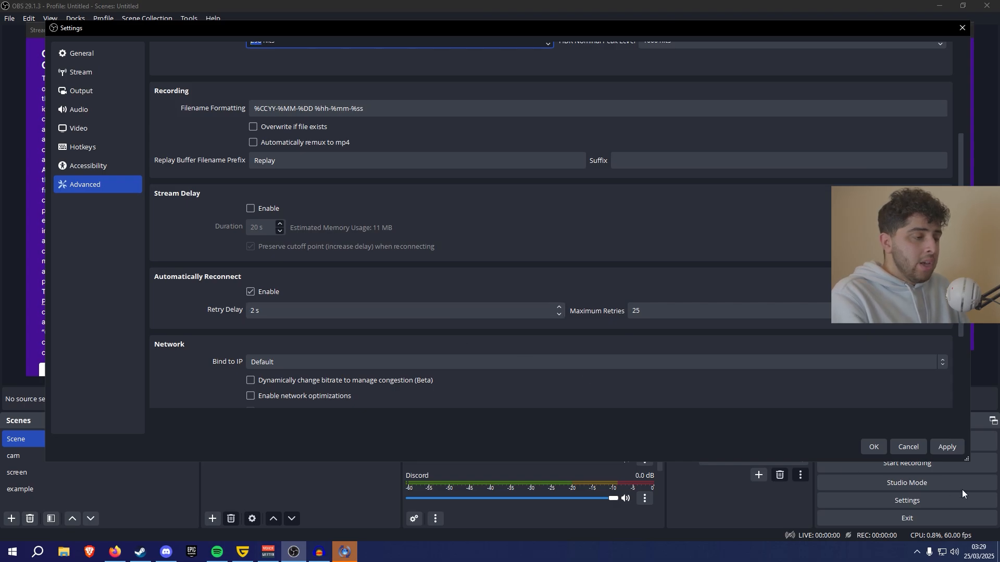
click(946, 447)
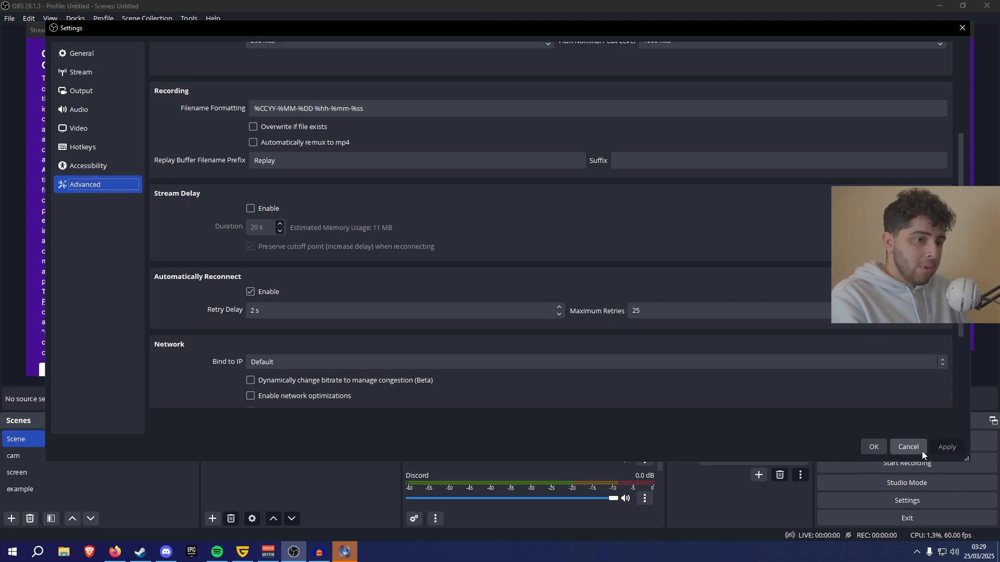
click(873, 447)
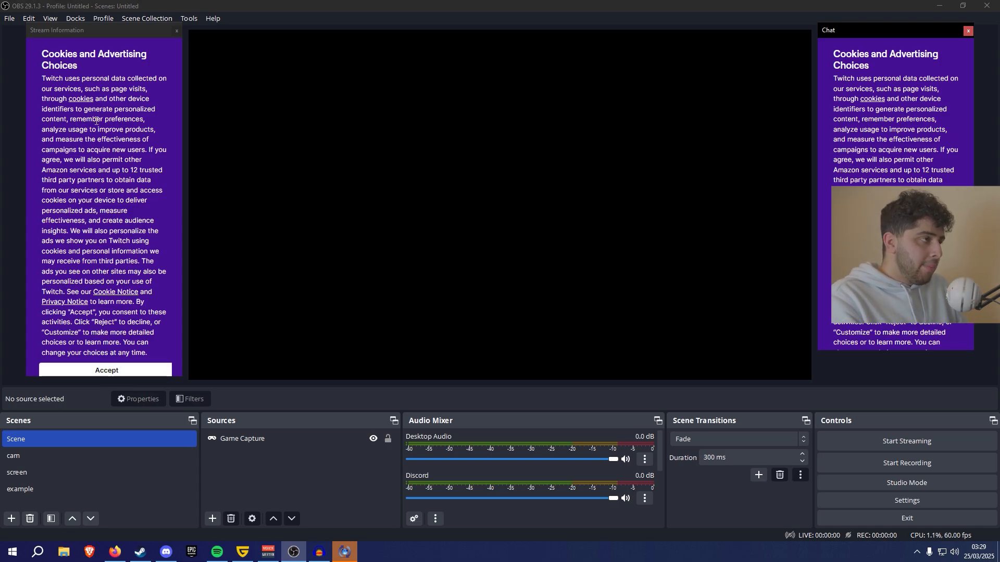
Step: Accept Twitch's cookie choices in the Stream Information window and review the stream's title, category, tags and language
click(116, 368)
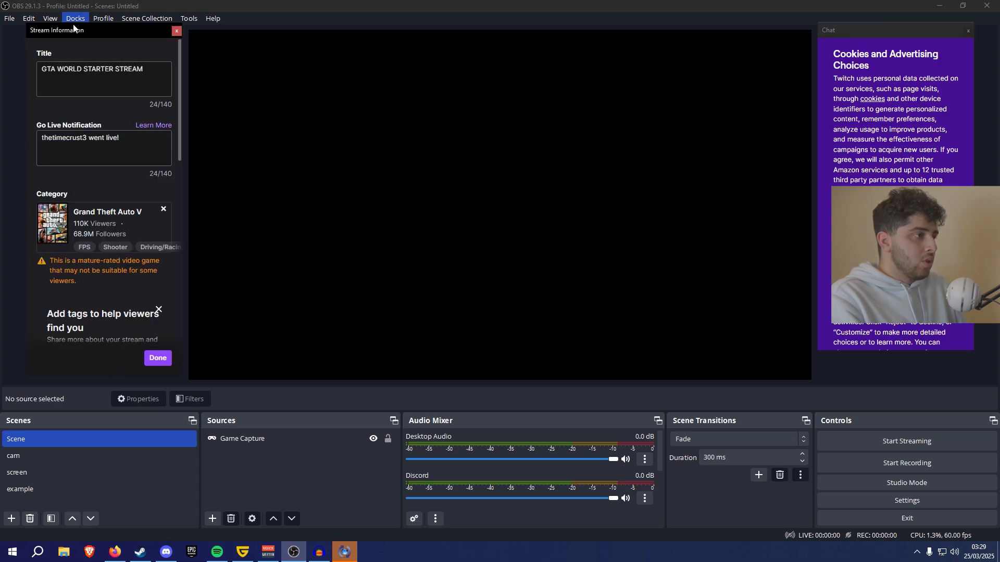
scroll(122, 132, down, 5)
scroll(111, 177, up, 5)
scroll(104, 217, down, 4)
scroll(105, 224, up, 4)
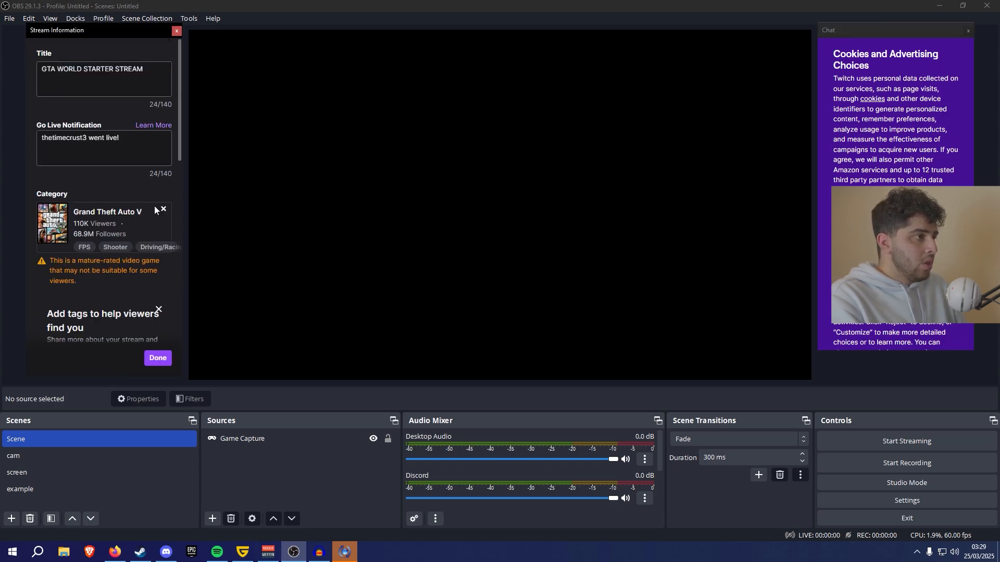
scroll(106, 232, down, 3)
scroll(107, 232, down, 2)
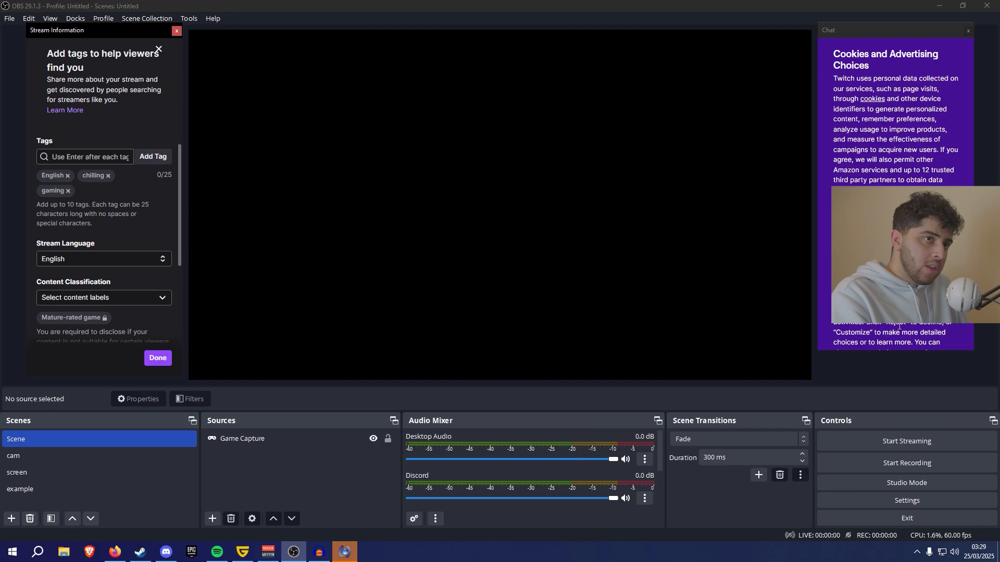
Step: Dock the Chat window above the preview and place the Stream Information window beside it
drag(861, 30, 333, 30)
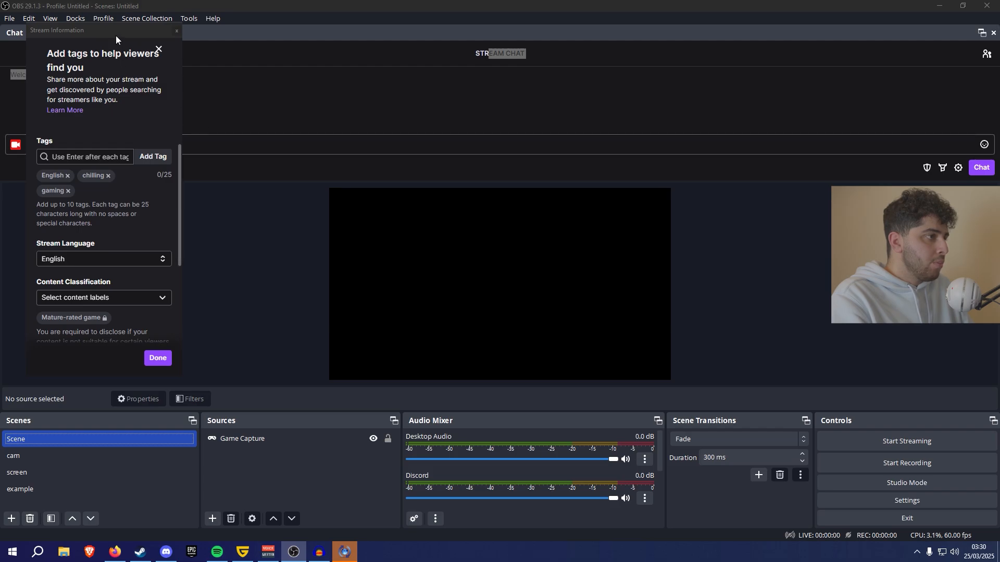
drag(116, 34, 780, 172)
click(126, 471)
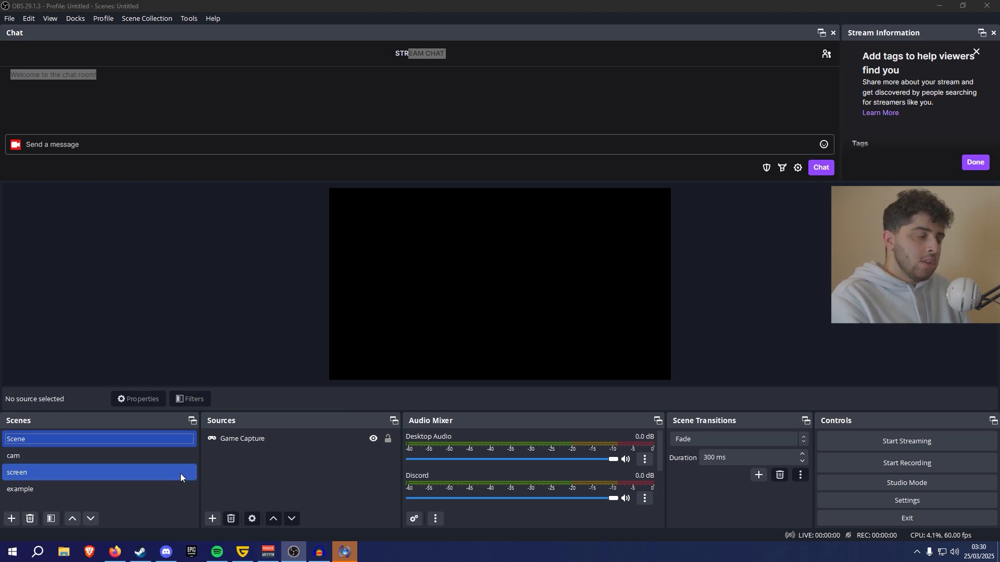